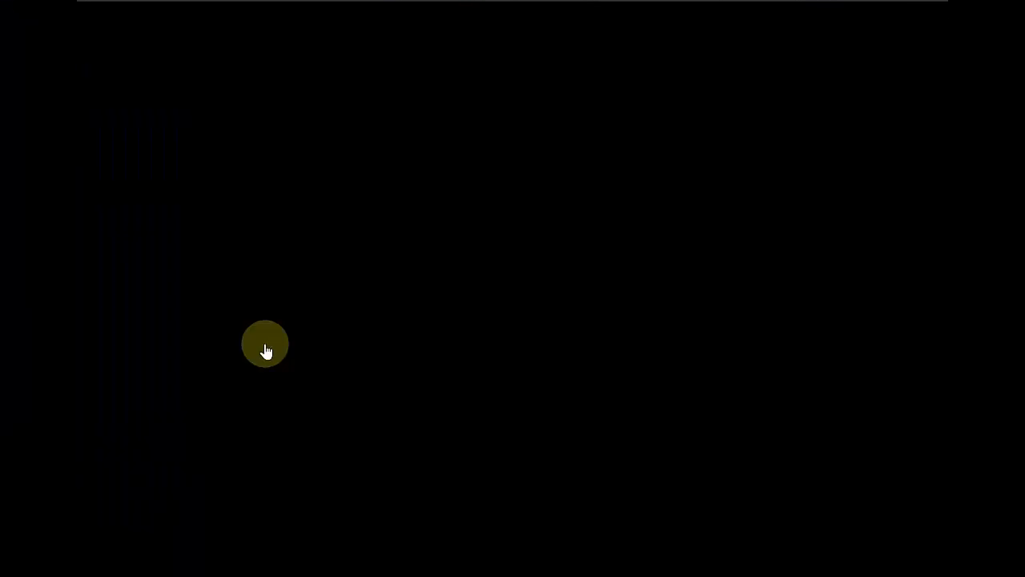
- Switch to the Node01 virtual machine and clear its Command Prompt with cls
mouse_move(490, 18)
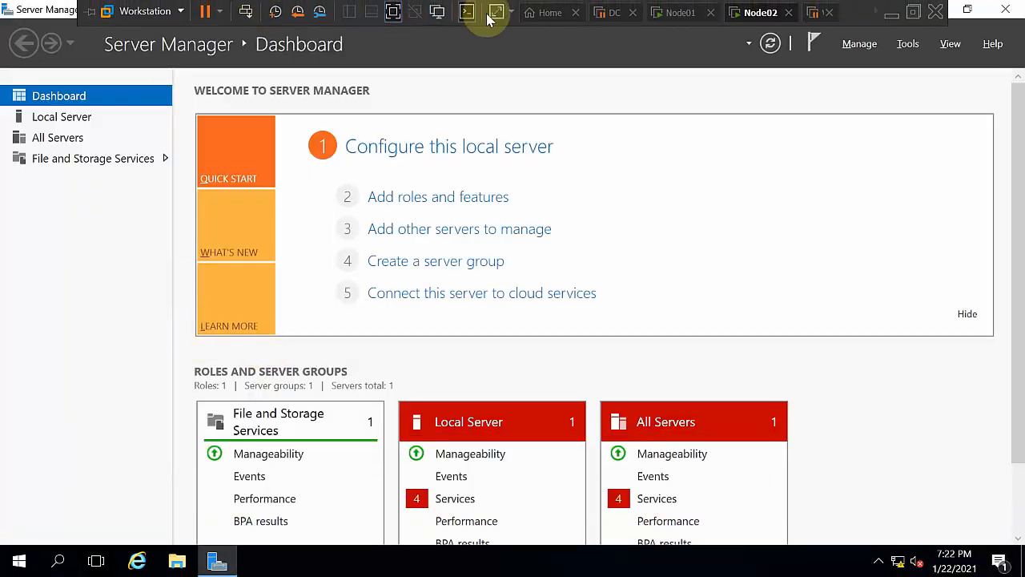
click(606, 11)
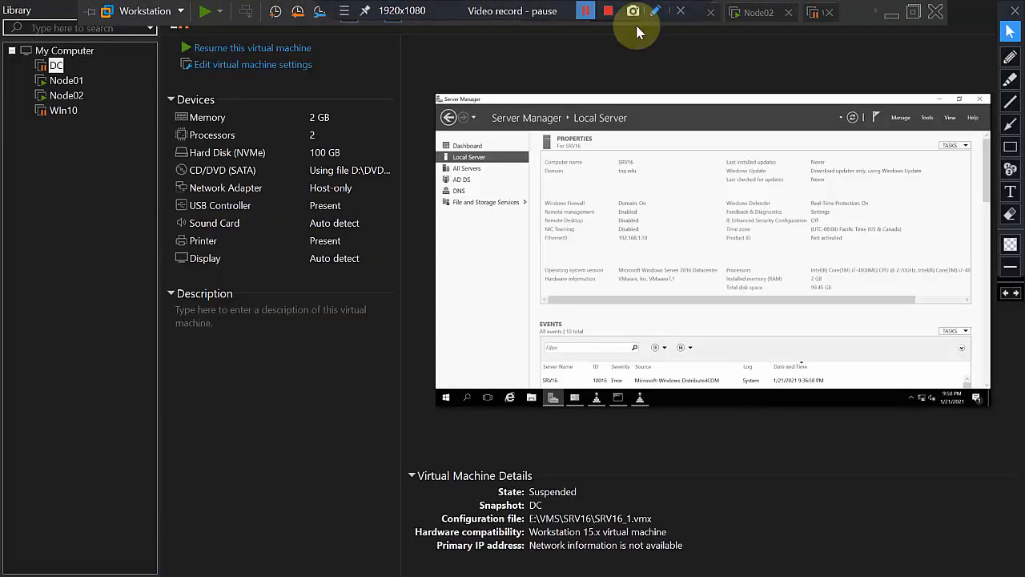
click(668, 11)
click(345, 295)
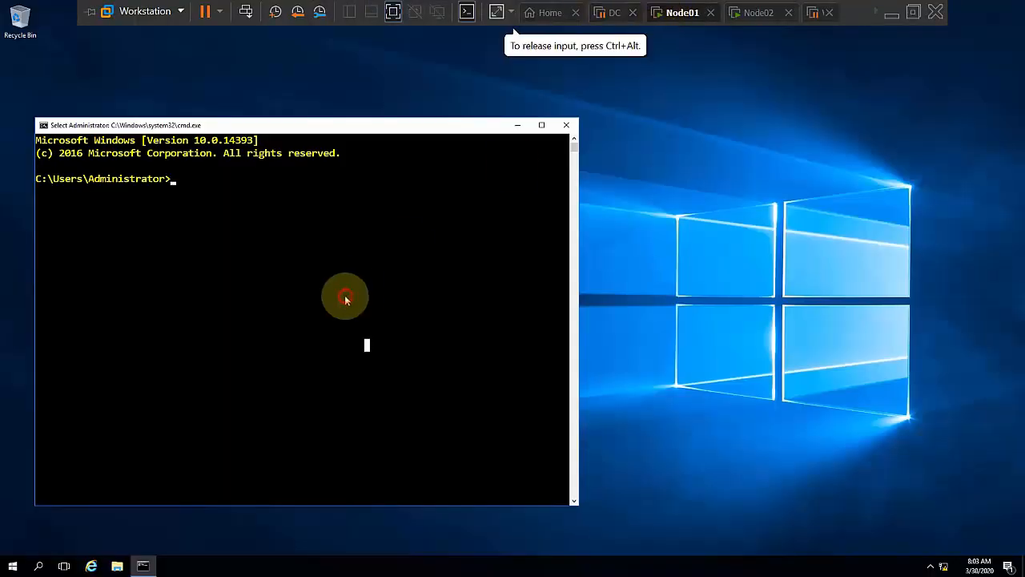
text(cls)
key(Return)
key(Return)
key(Return)
key(Return)
key(Return)
key(Return)
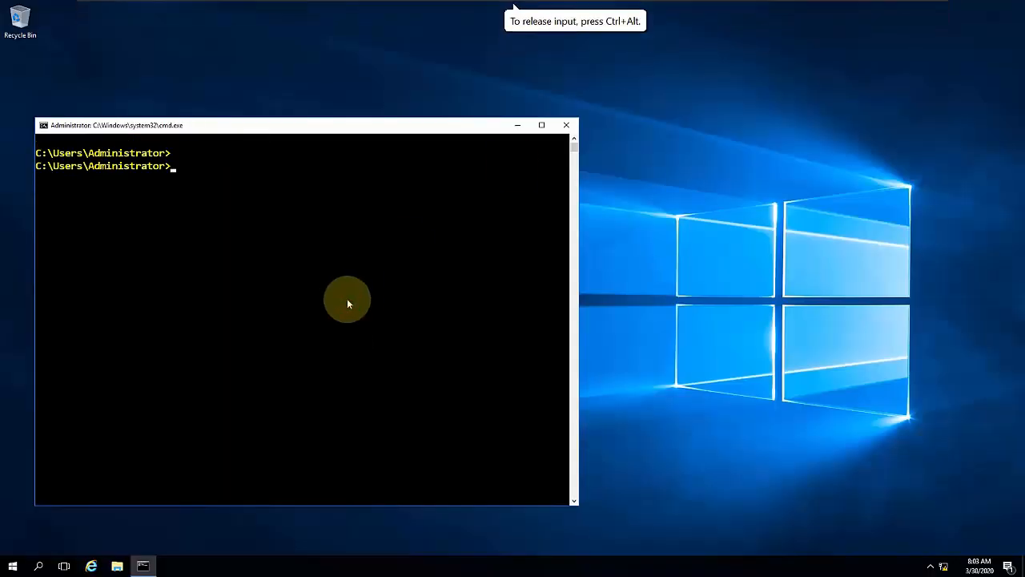
- Set the host computer's display projection mode to Duplicate
key(super+p)
key(Up)
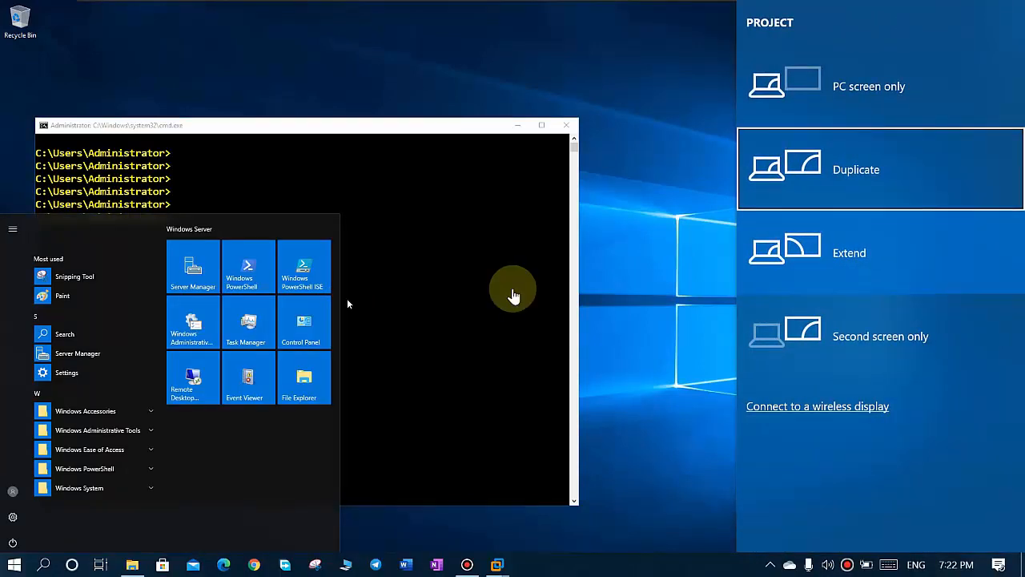
key(Return)
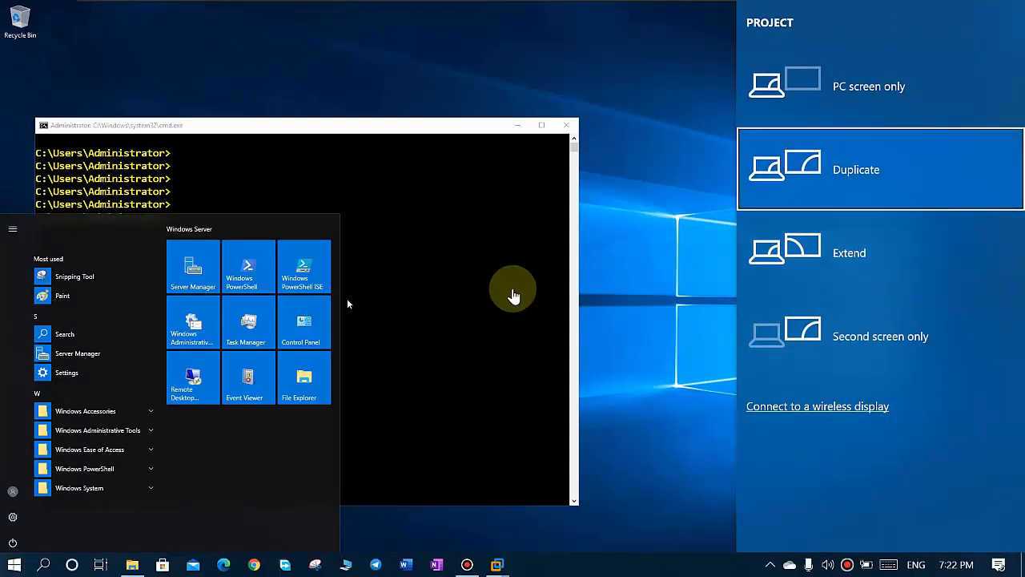
click(514, 296)
mouse_move(600, 8)
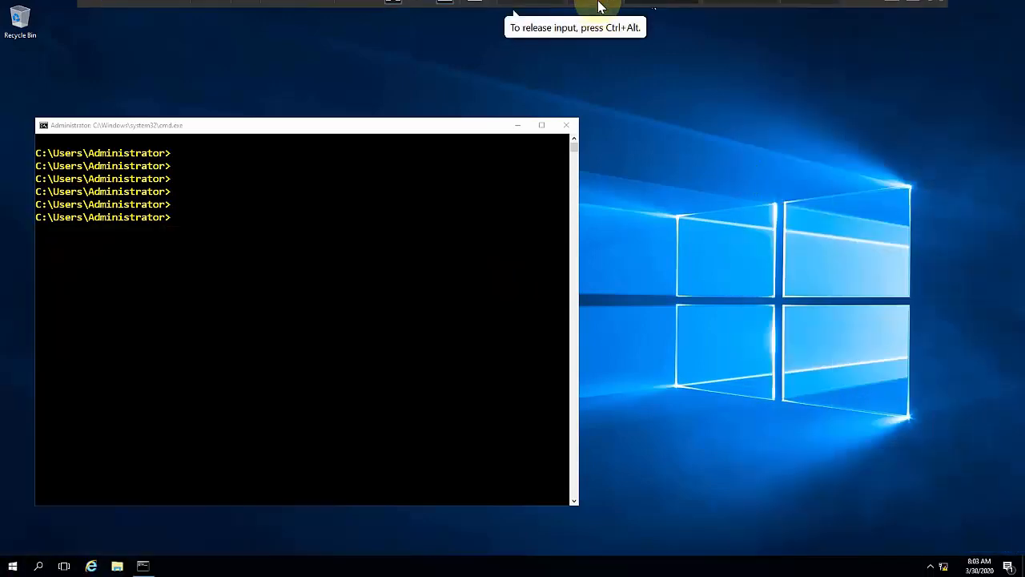
click(713, 13)
click(658, 13)
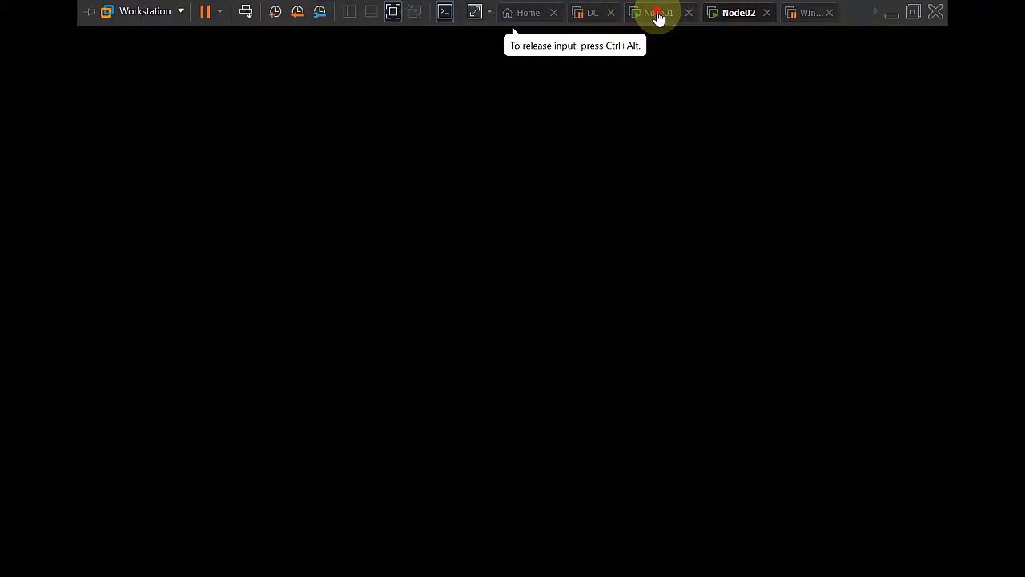
click(409, 233)
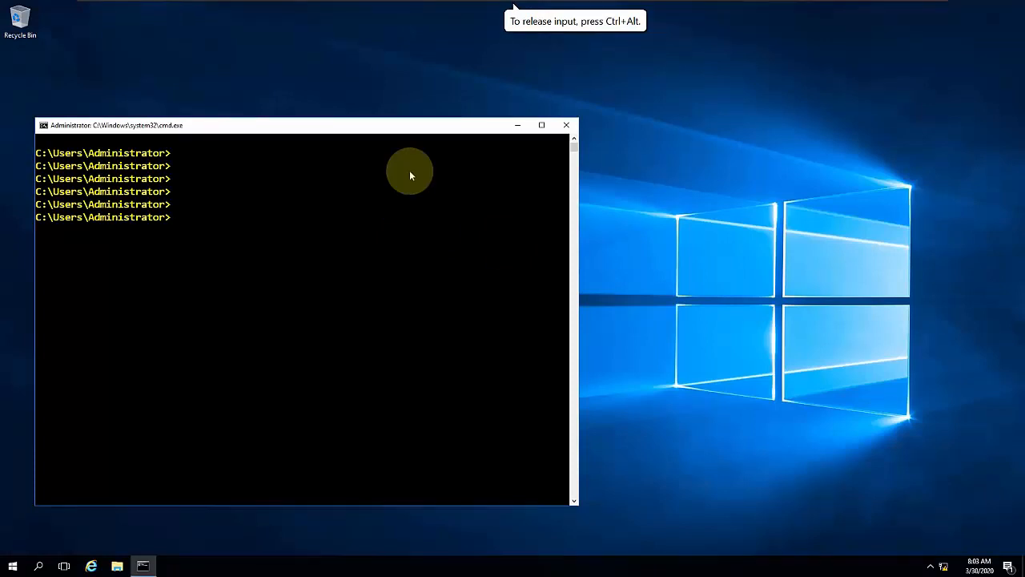
text(ssp)
key(BackSpace)
key(BackSpace)
key(BackSpace)
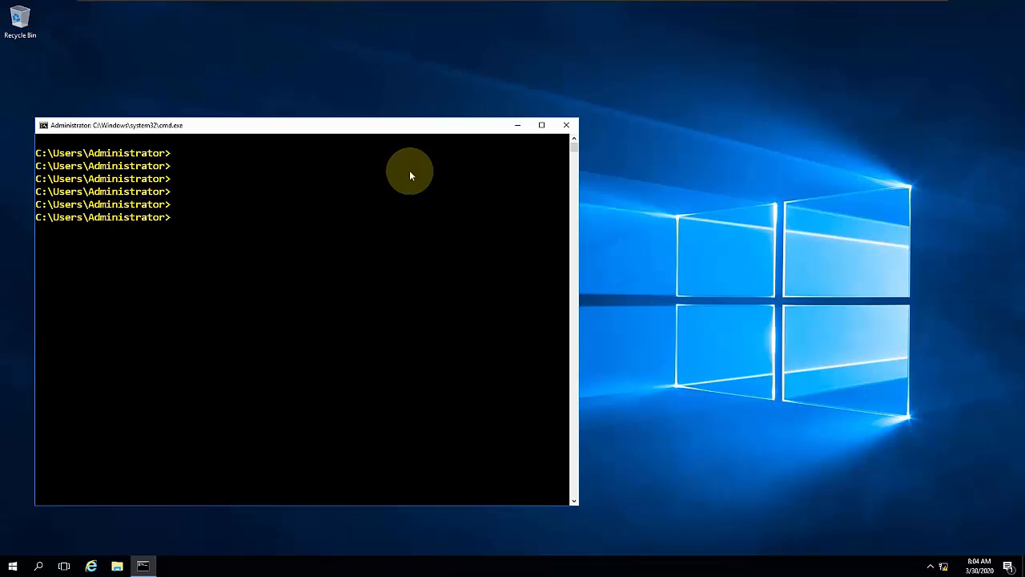
- Run systeminfo in Node01's Command Prompt and review the OS Configuration entry in the output
text(syste)
key(BackSpace)
key(BackSpace)
key(BackSpace)
key(BackSpace)
text(ysteminfo)
key(Return)
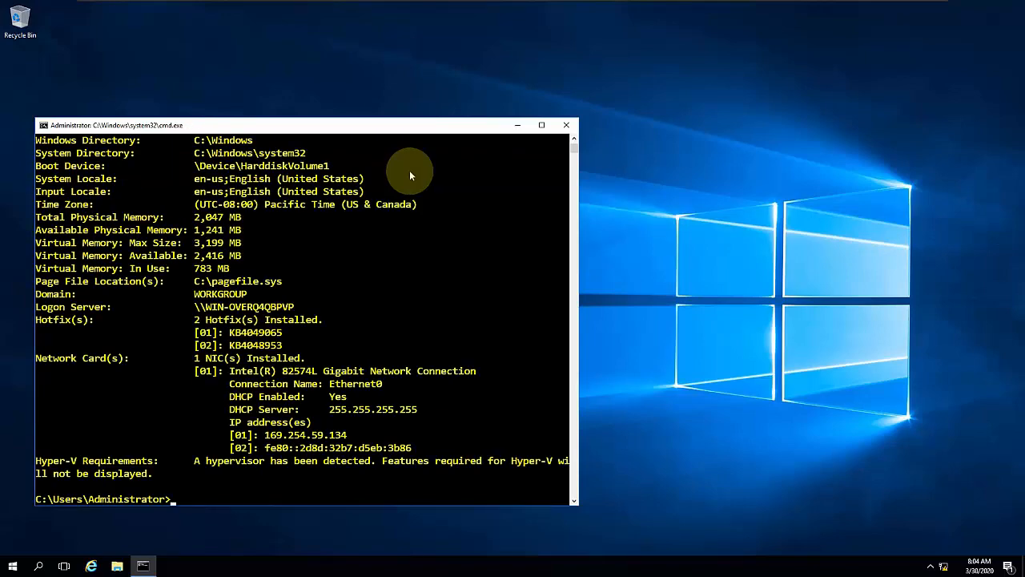
scroll(200, 262, up, 4)
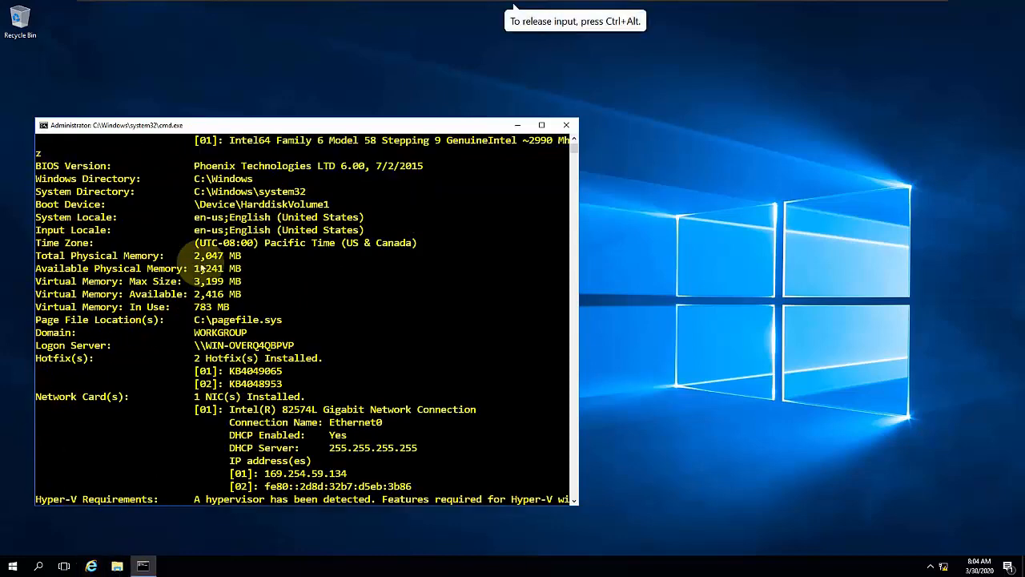
scroll(199, 262, up, 2)
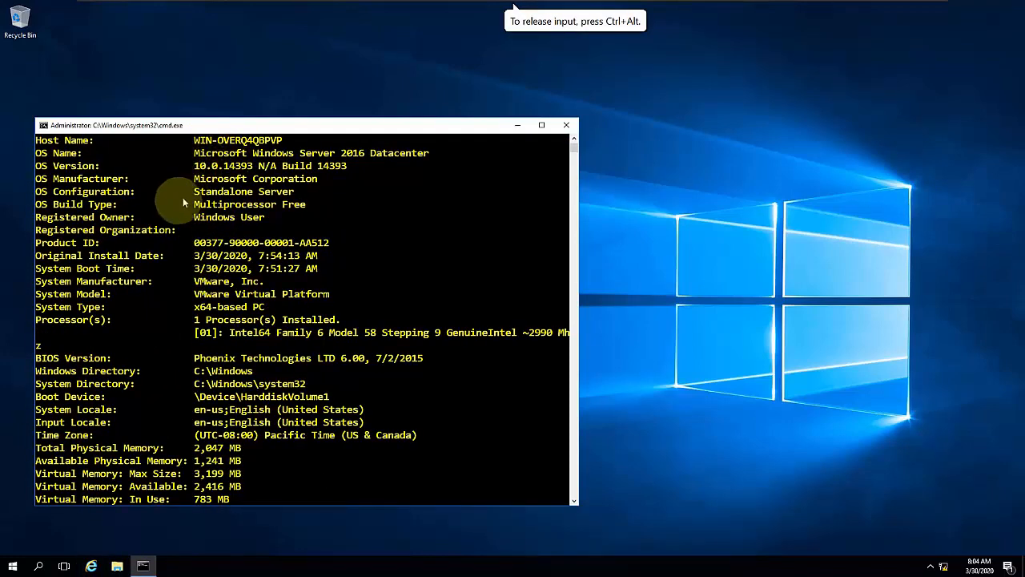
drag(187, 192, 334, 194)
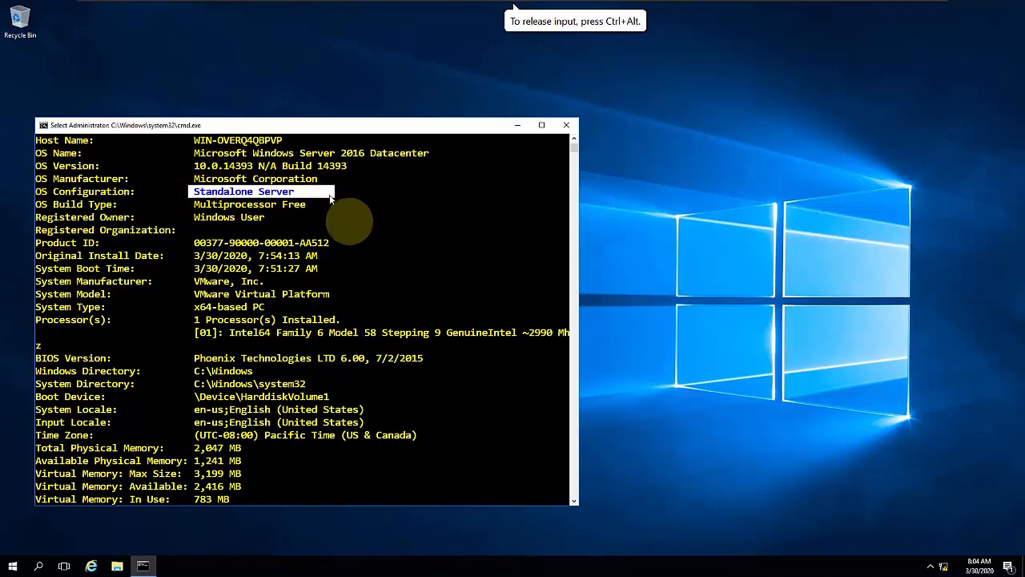
scroll(375, 293, down, 8)
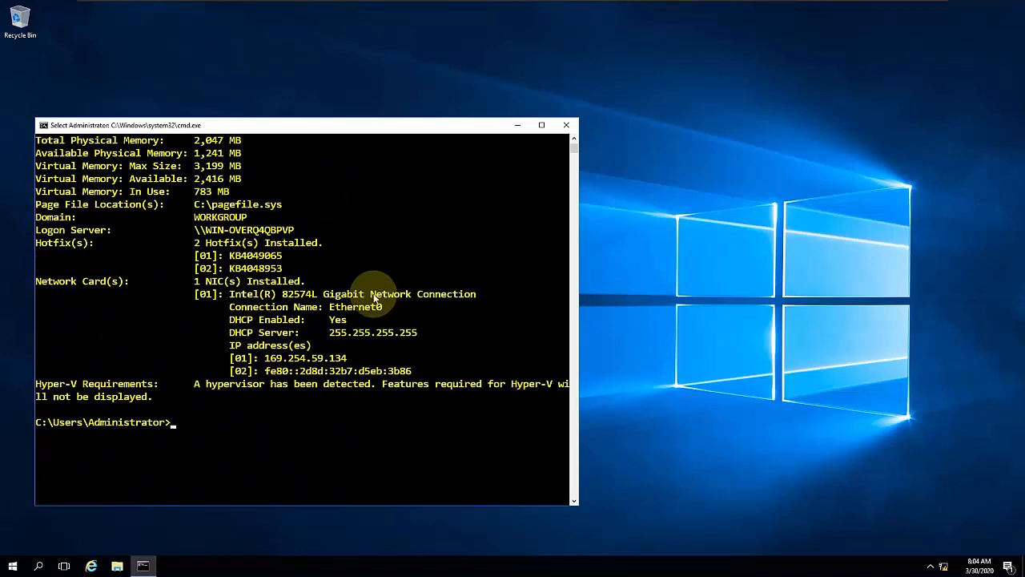
- Clear the systeminfo output from the Command Prompt with cls
text(c)
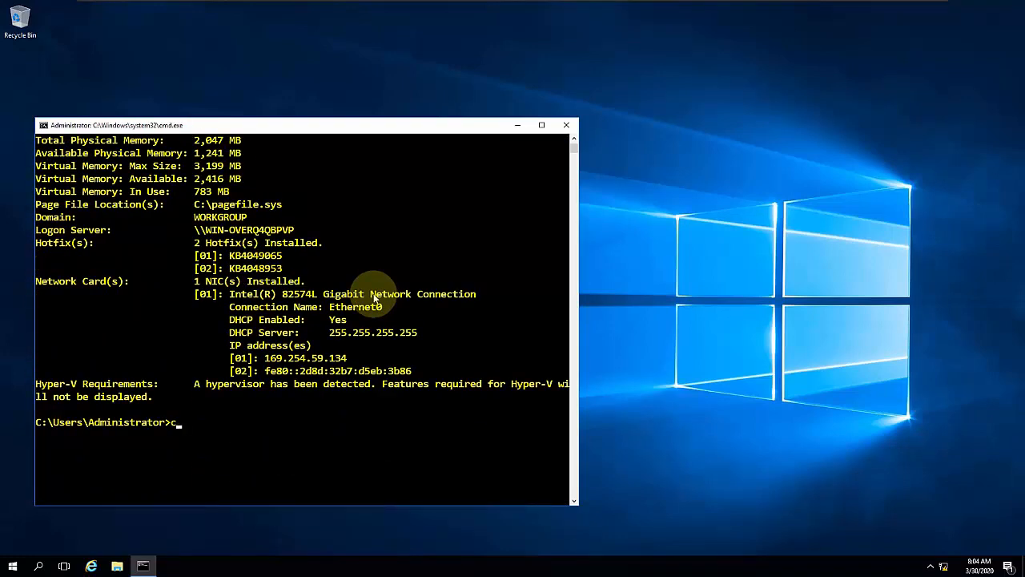
text(ls)
key(Return)
key(Return)
key(Return)
key(Return)
key(Return)
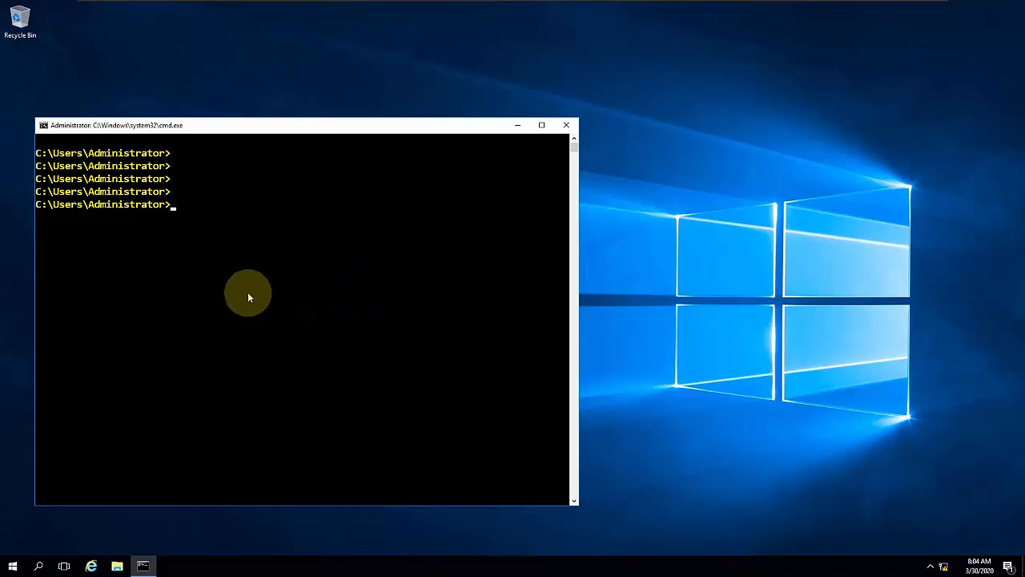
- Run nslookup to check the default DNS server and its address, and exit back to the command line
text(nslookup)
key(Return)
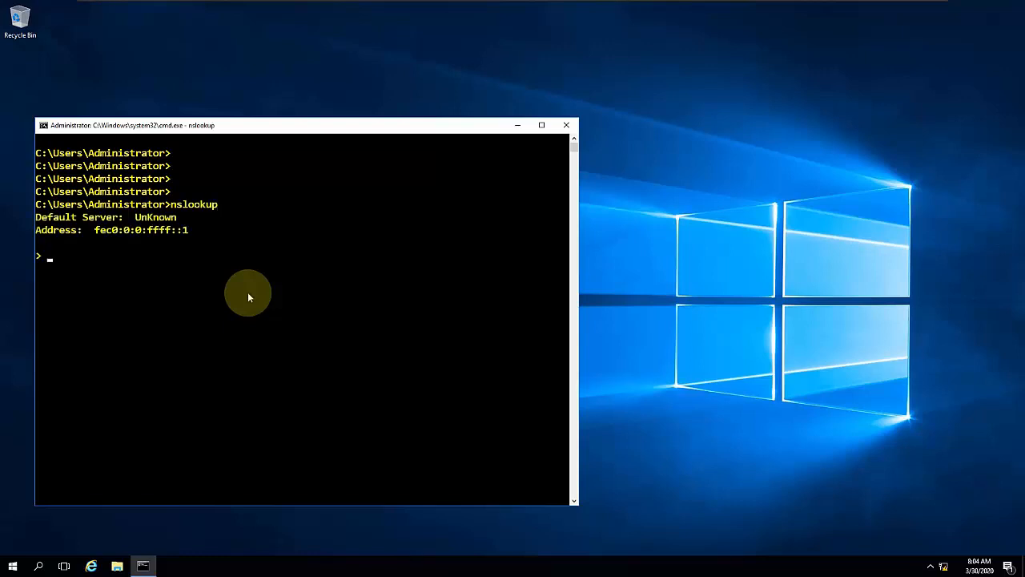
drag(253, 254, 148, 192)
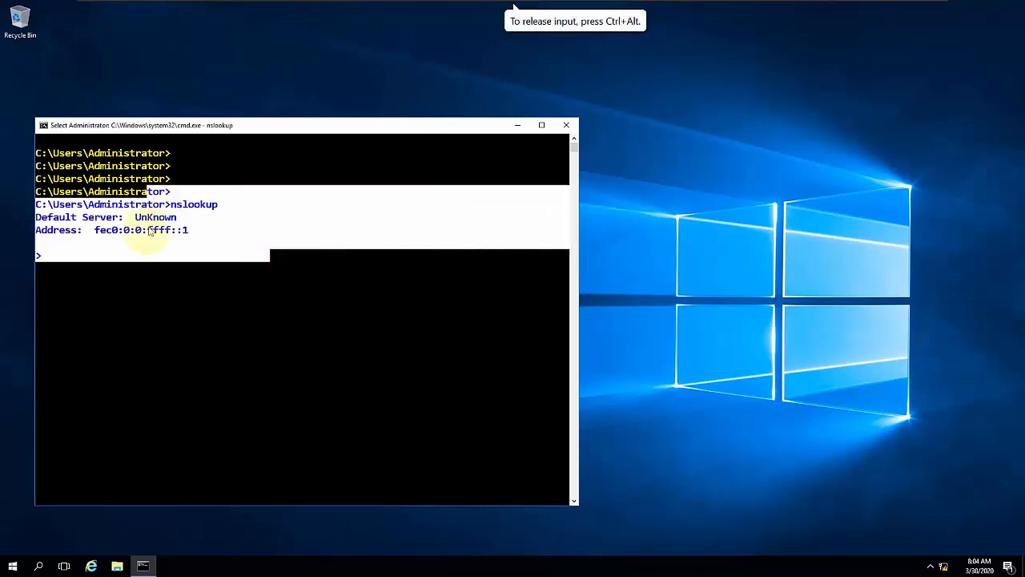
drag(93, 229, 192, 237)
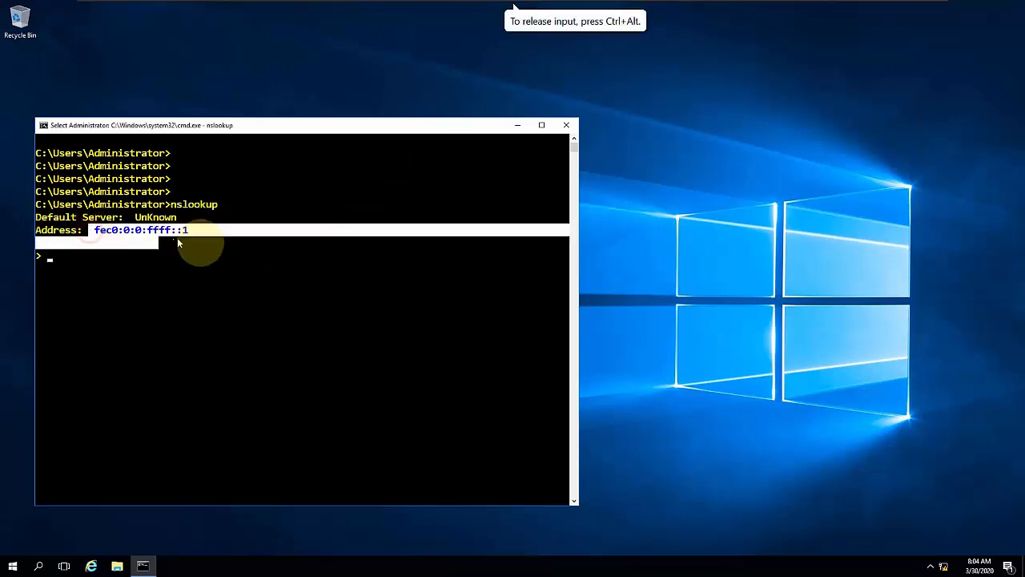
click(101, 253)
key(ctrl+z)
key(Return)
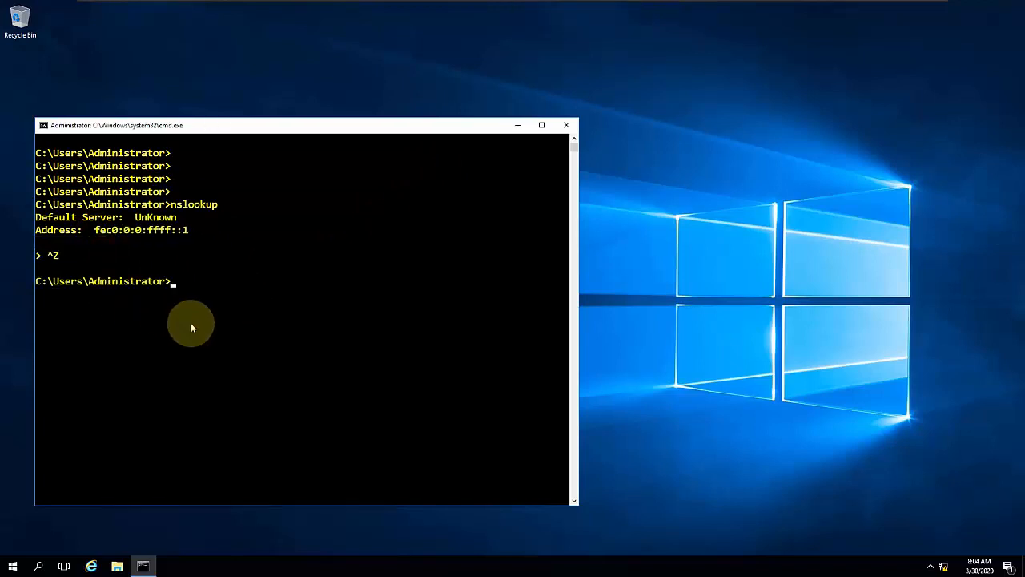
- Open the Network Connections window from the command line with ncpa.cpl
key(Return)
key(Return)
text(nc[a)
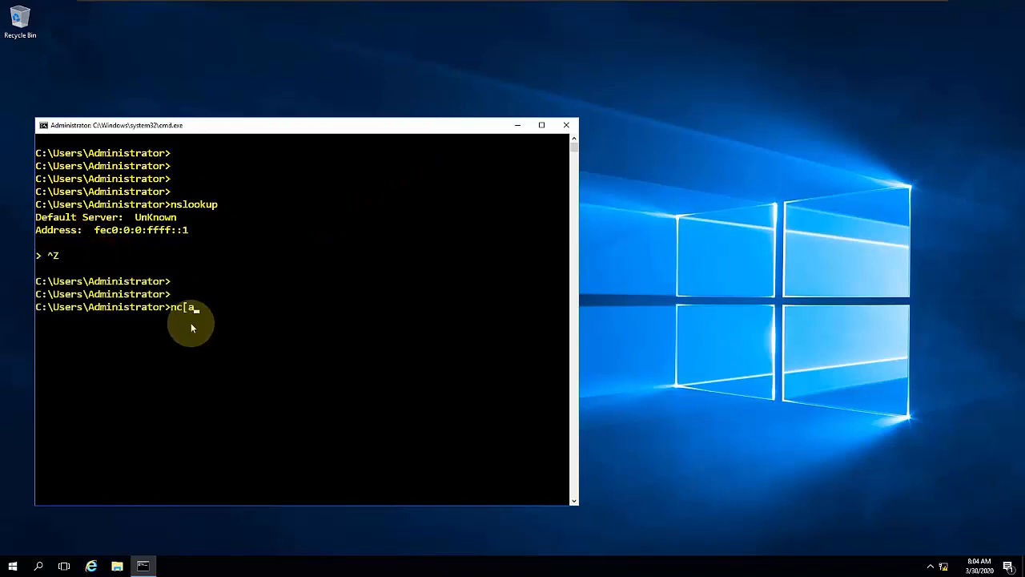
key(BackSpace)
key(BackSpace)
text(a.cpl)
key(Return)
text(nc[)
key(BackSpace)
text(pa.cp)
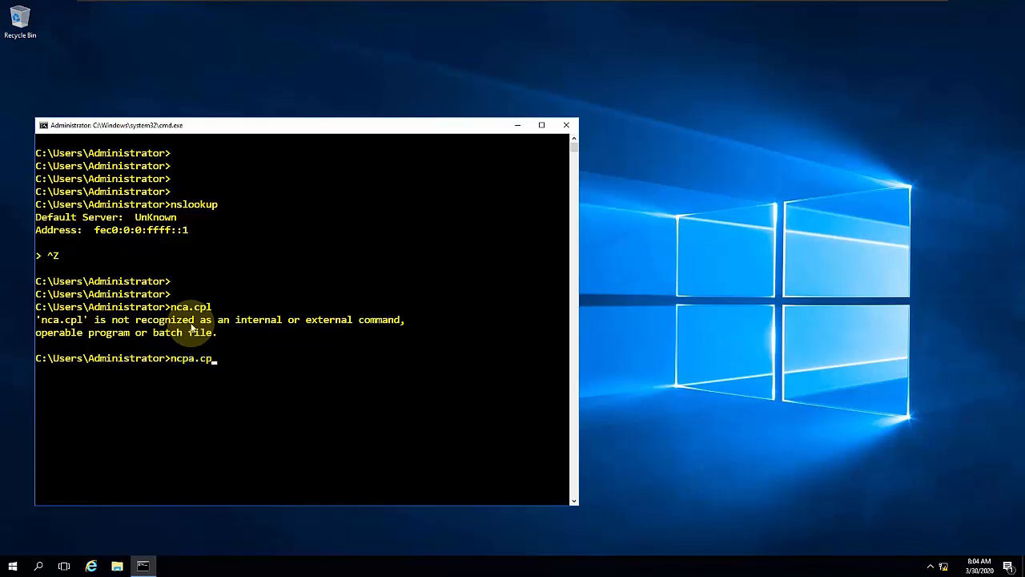
text(l)
key(Return)
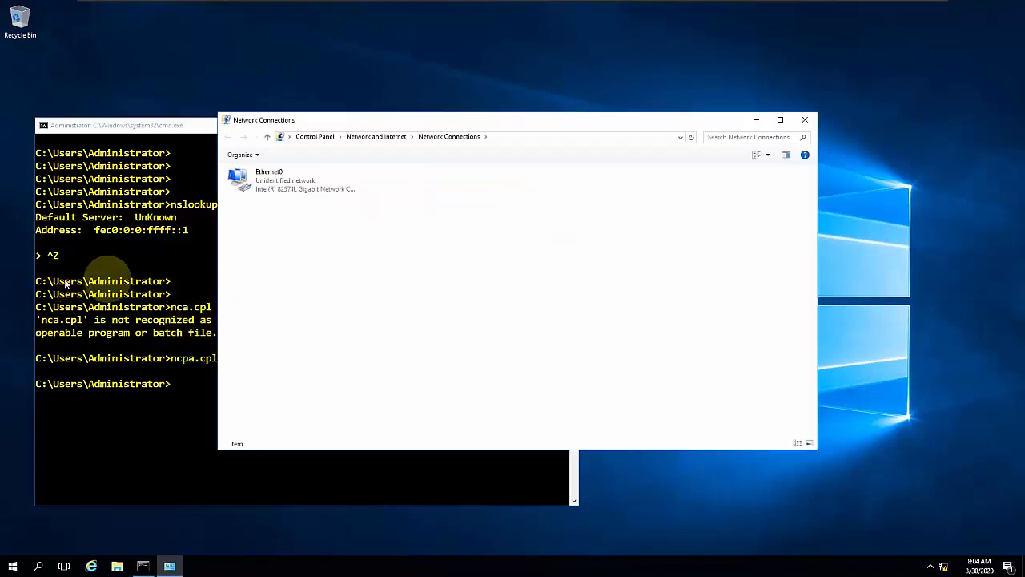
- In the IPv4 properties of Ethernet0, assign the static IP address 192.168.1.50 with subnet mask 255.255.255.0
click(276, 183)
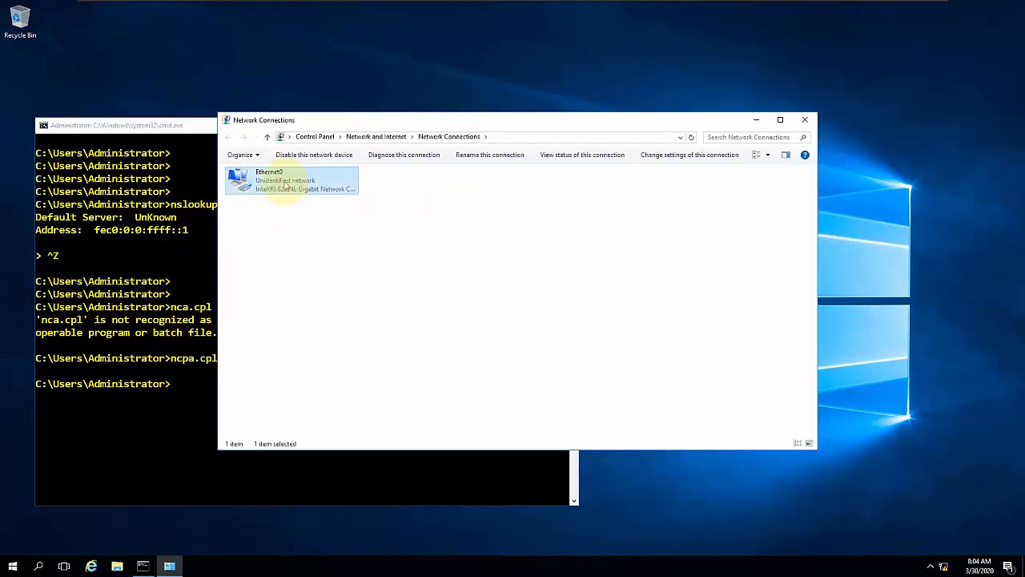
double_click(285, 184)
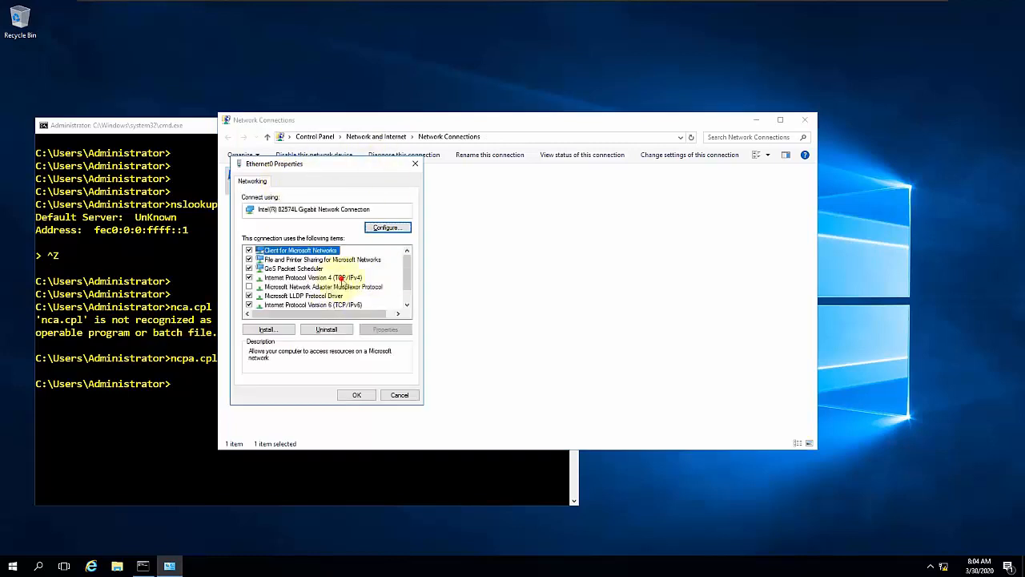
double_click(341, 279)
click(325, 281)
click(367, 294)
text(192 . 168 . 1 .)
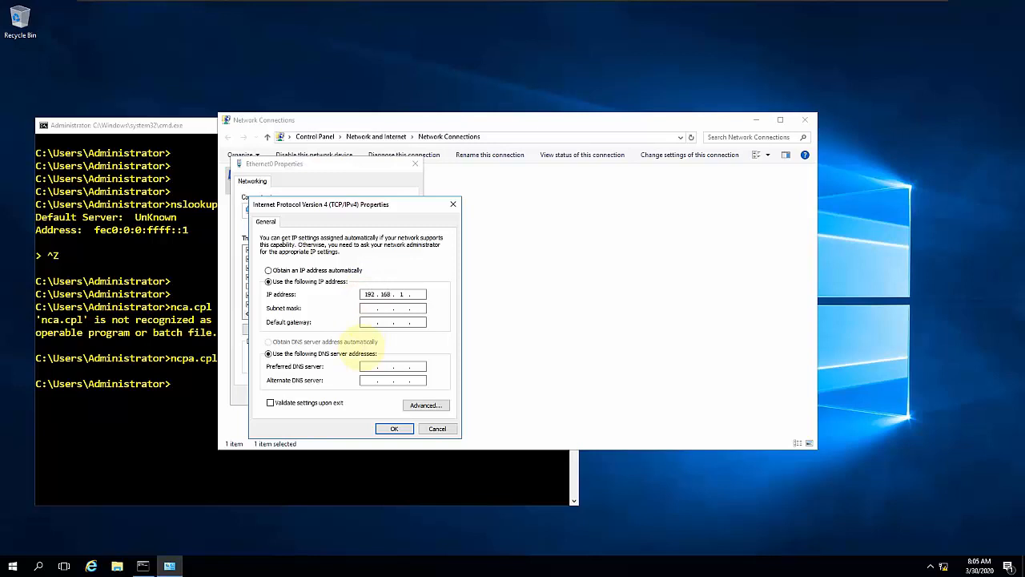
text( 50)
key(Tab)
- Set the default gateway to 192.168.1.1 and the preferred DNS server to 192.168.1.10
key(Tab)
text(192 . 168 . 1 . 1)
key(Tab)
key(Tab)
text(192 . 168 . 1 . 10)
key(shift+Tab)
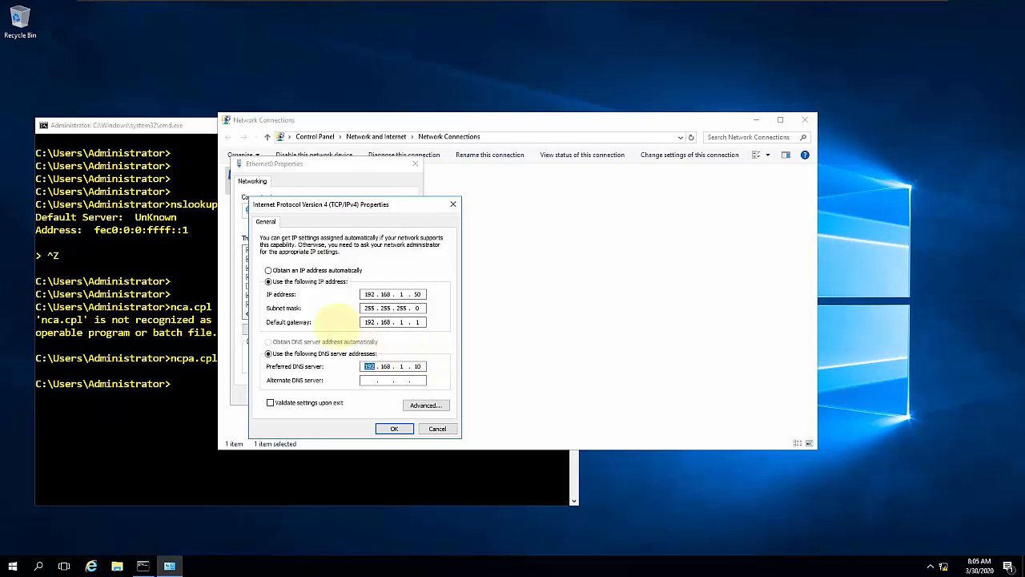
- Change the preferred DNS server to 192.168.1.50, fill in the alternate DNS server, and save the Ethernet0 settings
click(424, 366)
text(50)
click(367, 380)
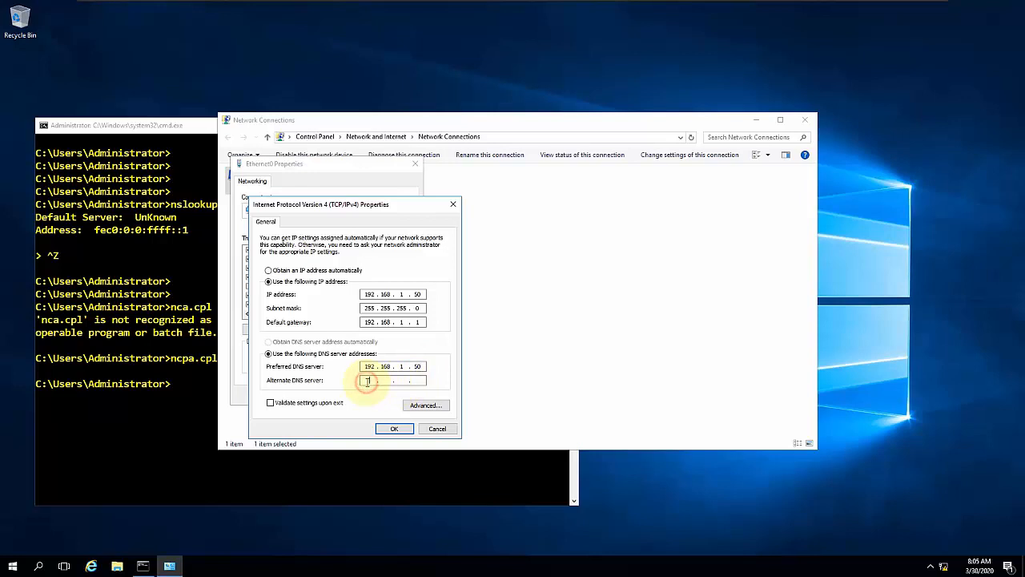
text(8 . 8 . 8 . 8)
key(Return)
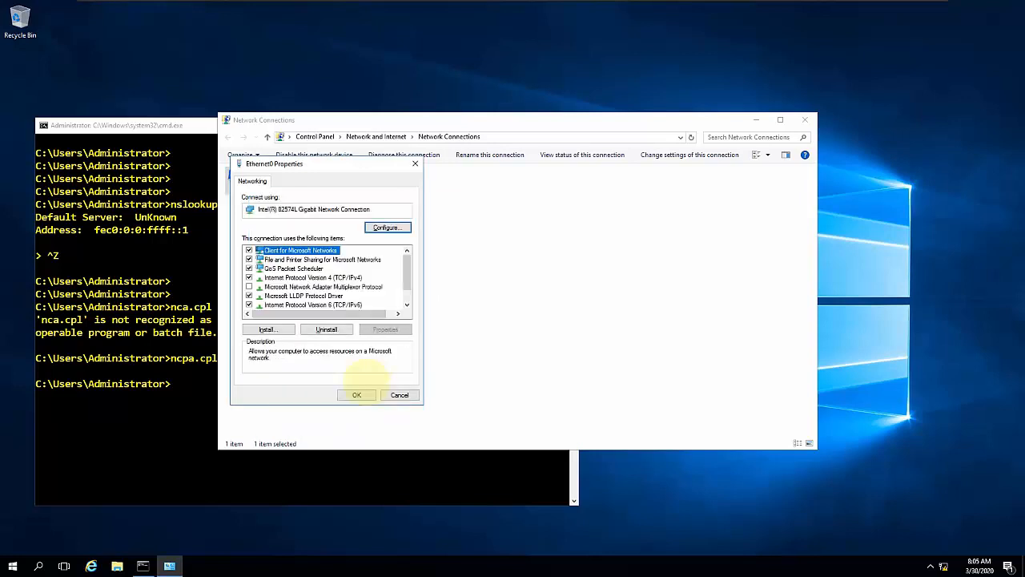
click(357, 395)
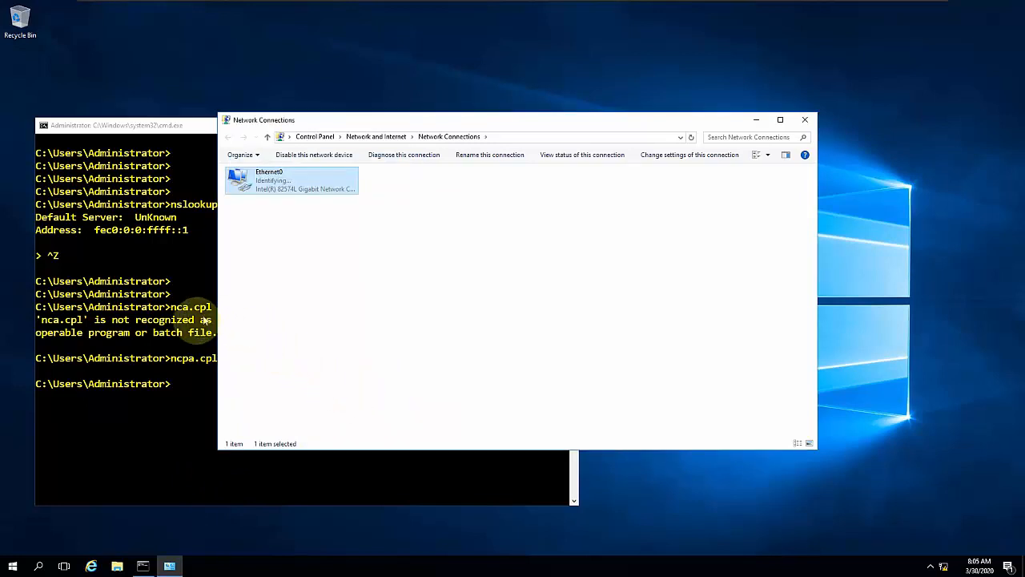
- Return to the Command Prompt and run hostname to check the server's computer name
click(177, 340)
click(231, 372)
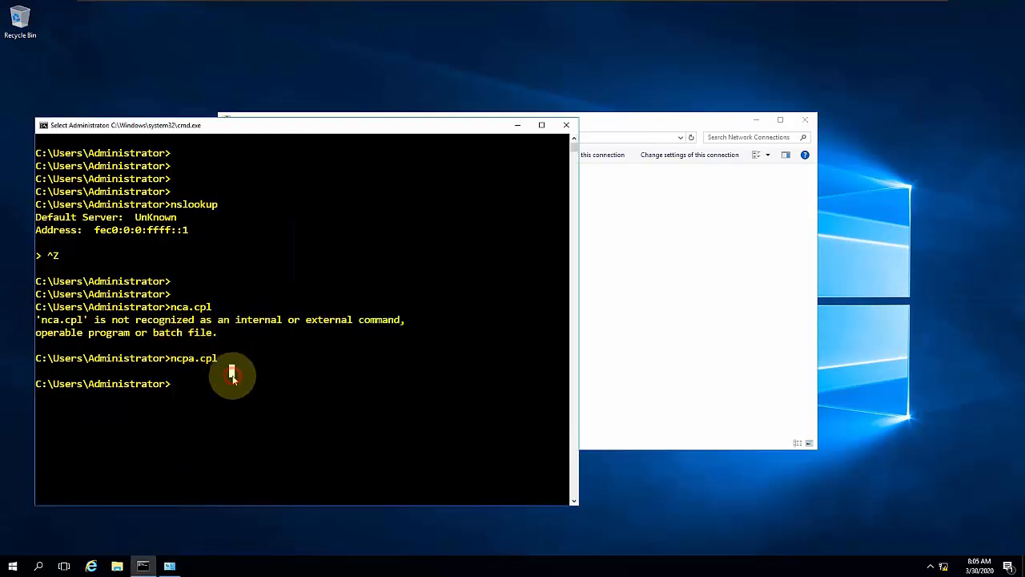
text(hostmae)
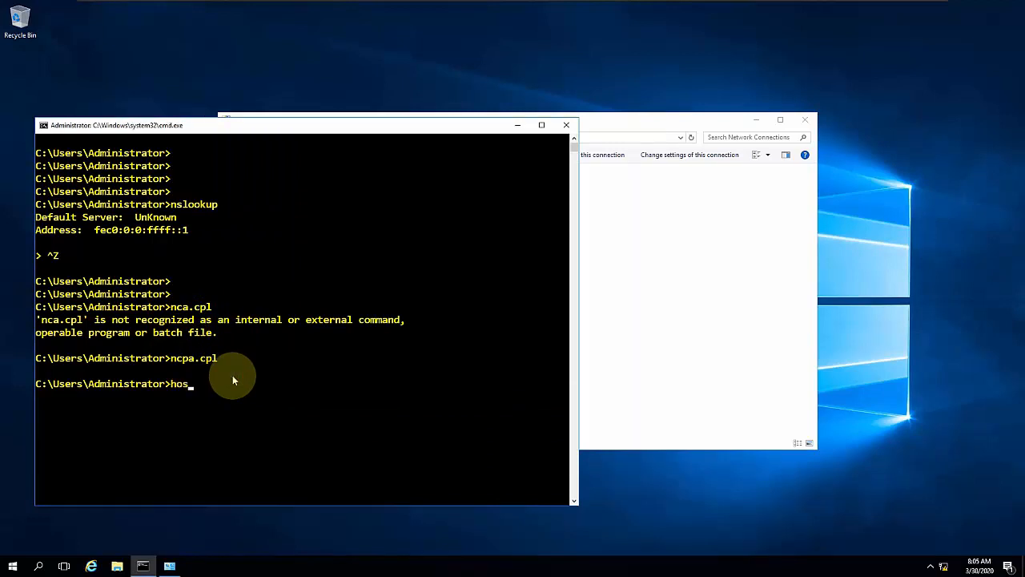
key(BackSpace)
key(BackSpace)
key(BackSpace)
text(ame)
key(Return)
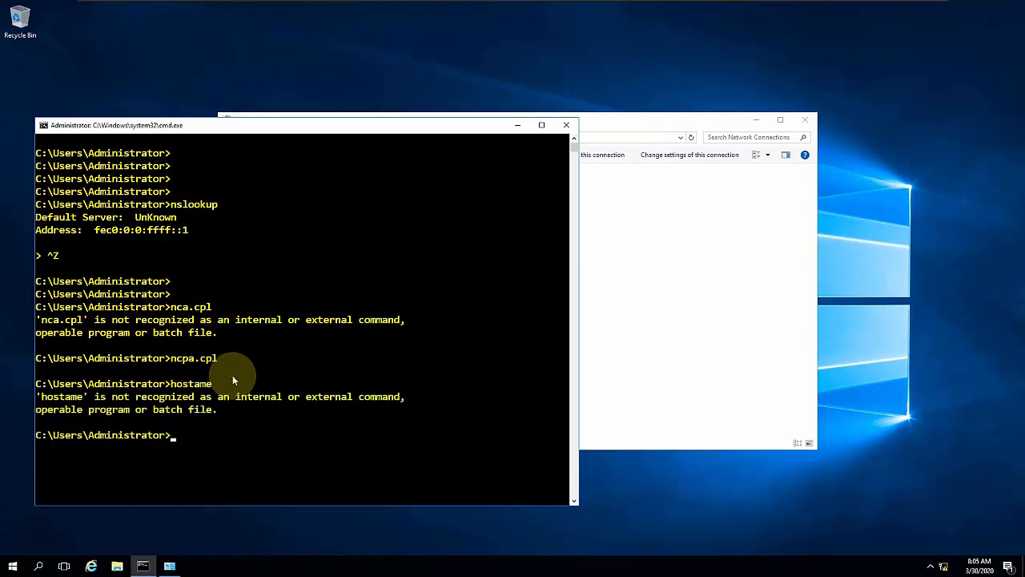
key(Up)
key(BackSpace)
key(BackSpace)
key(BackSpace)
text(name)
key(Return)
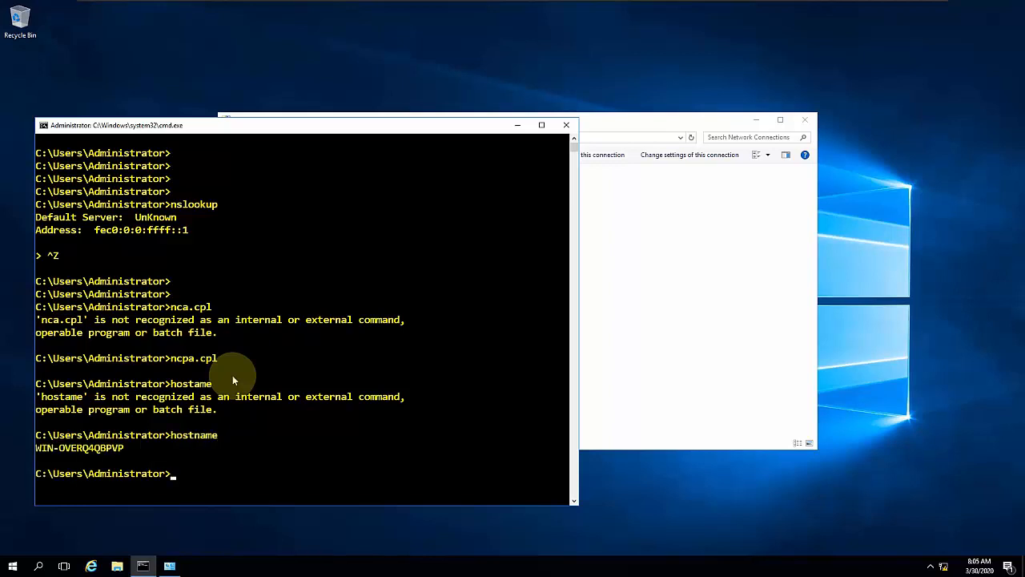
- Close the Command Prompt and the Network Connections window, and refresh the desktop
click(566, 125)
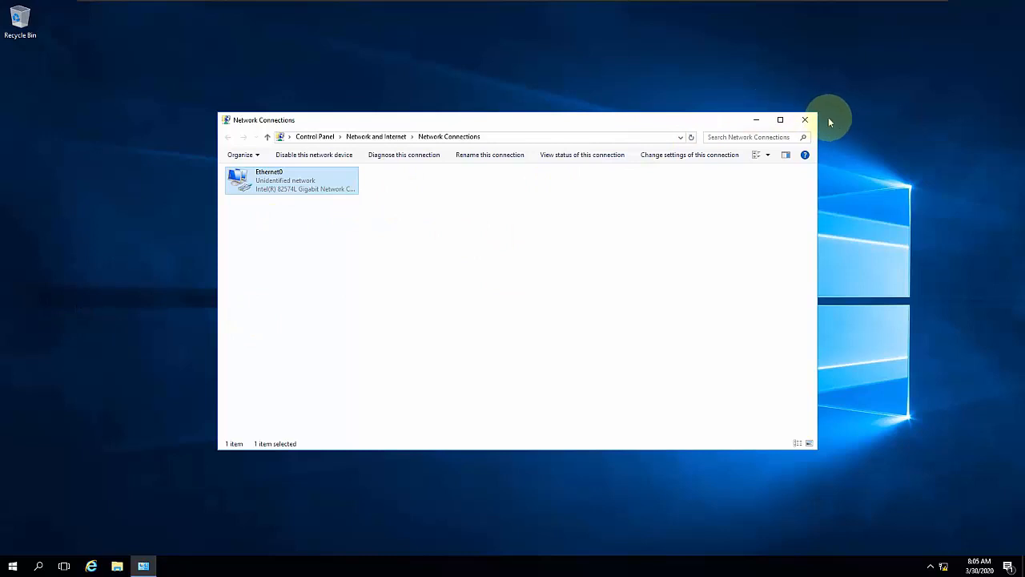
click(805, 120)
right_click(525, 148)
click(597, 174)
right_click(401, 131)
click(469, 165)
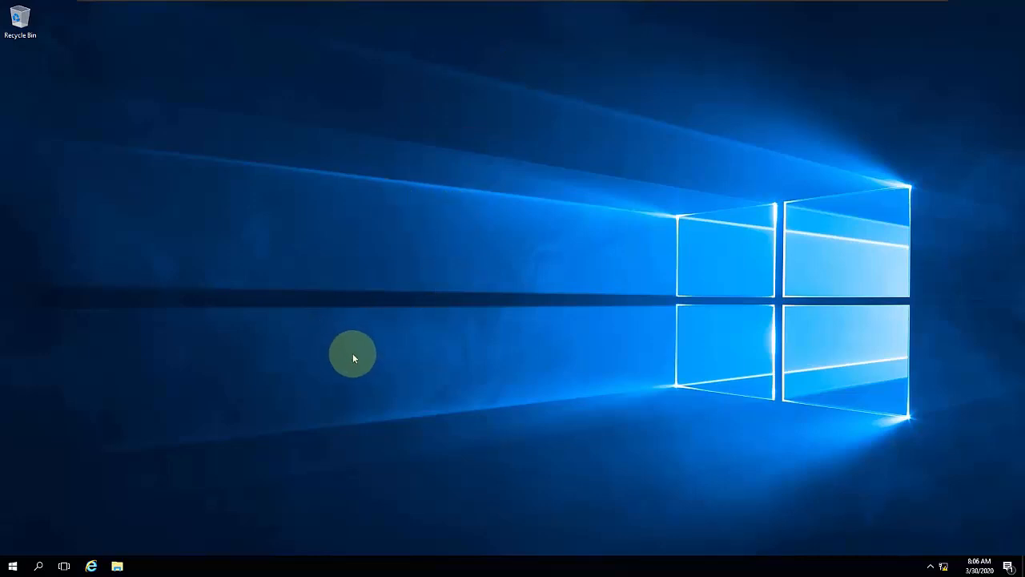
- Open Server Manager and bring up the computer name settings from the Local Server properties
click(17, 569)
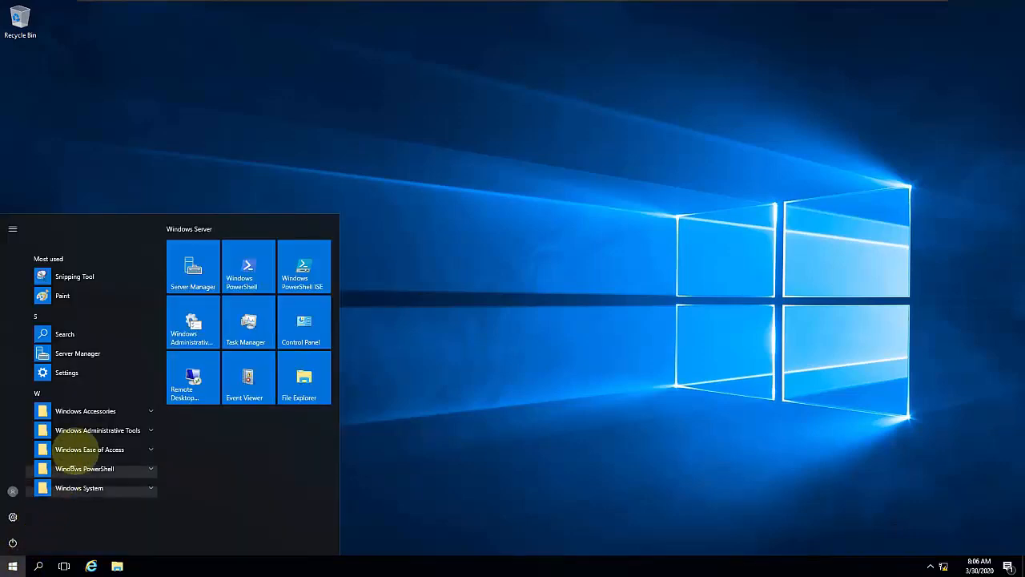
click(106, 353)
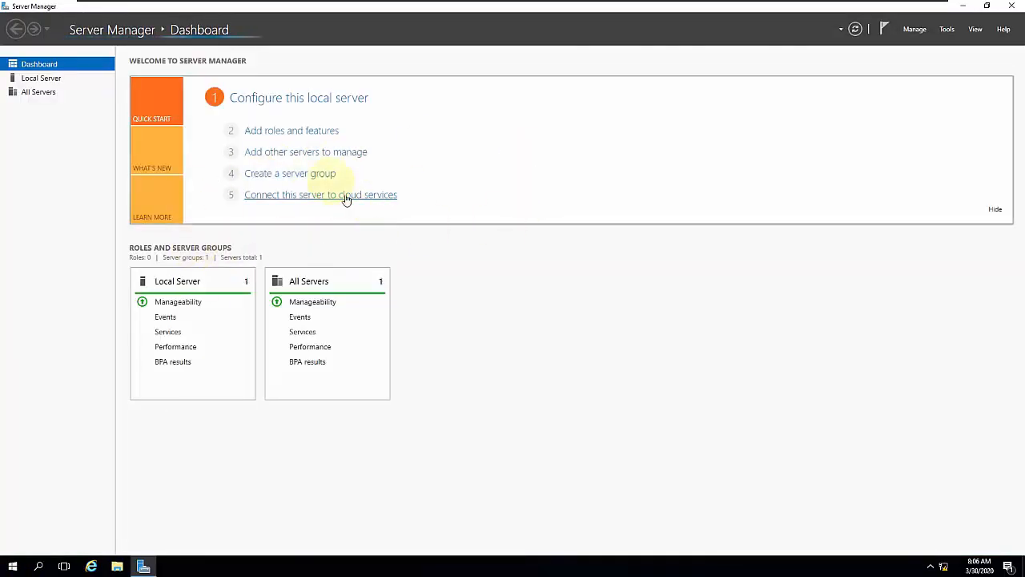
click(44, 78)
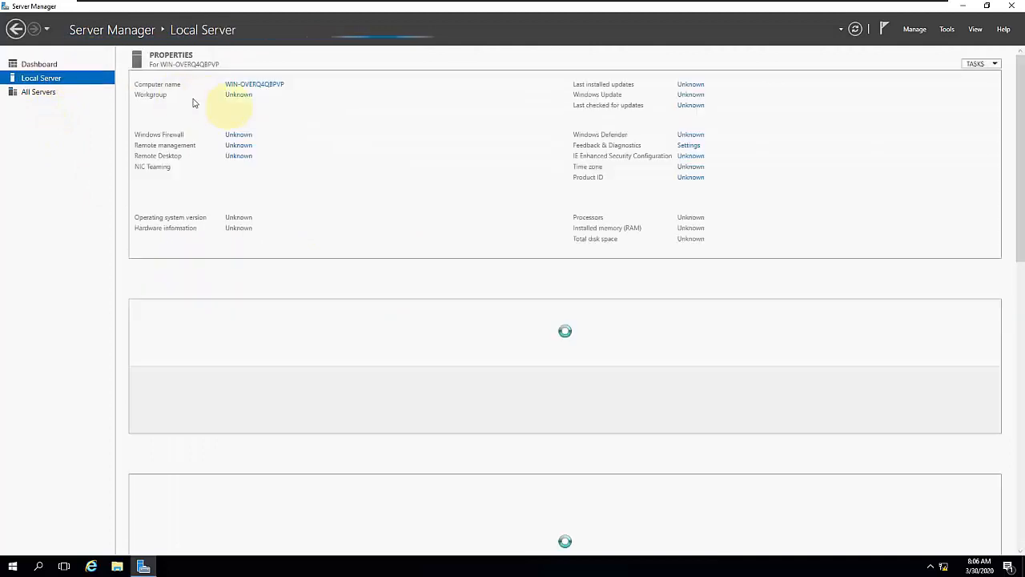
click(258, 87)
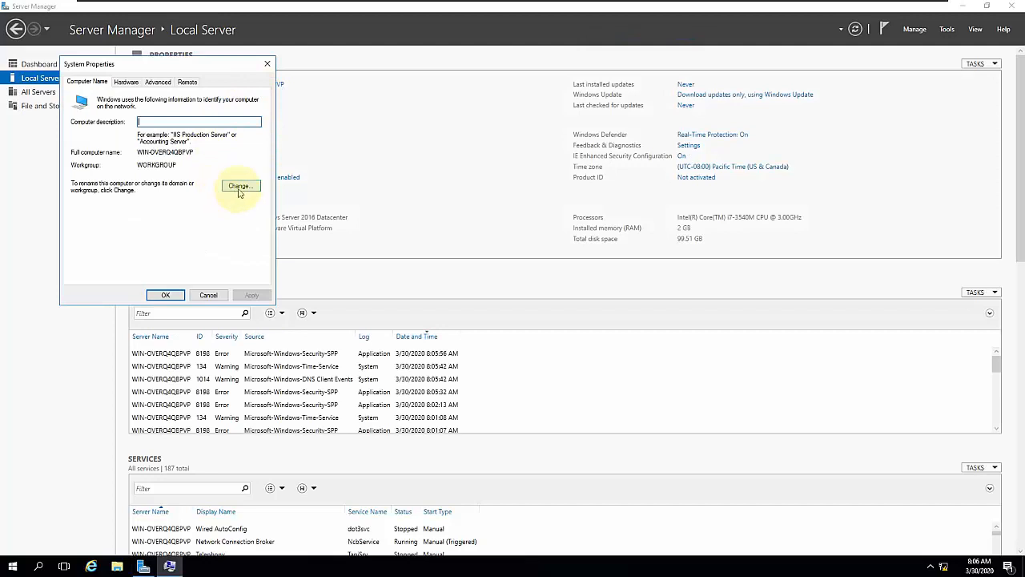
- Rename the computer to DNS01, accept the required restart, and restart the server to apply the change
click(240, 188)
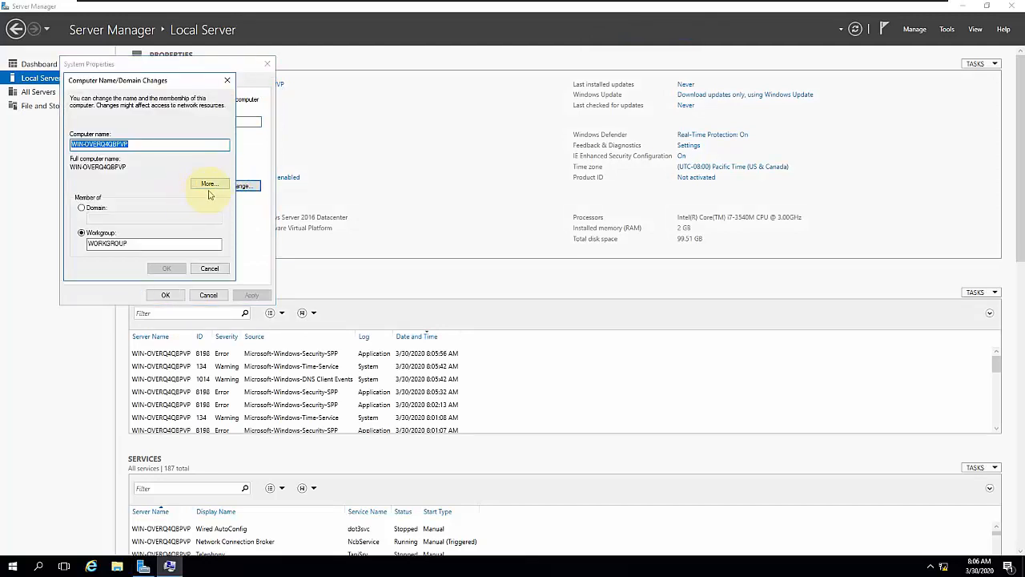
text(DNC)
text(S01)
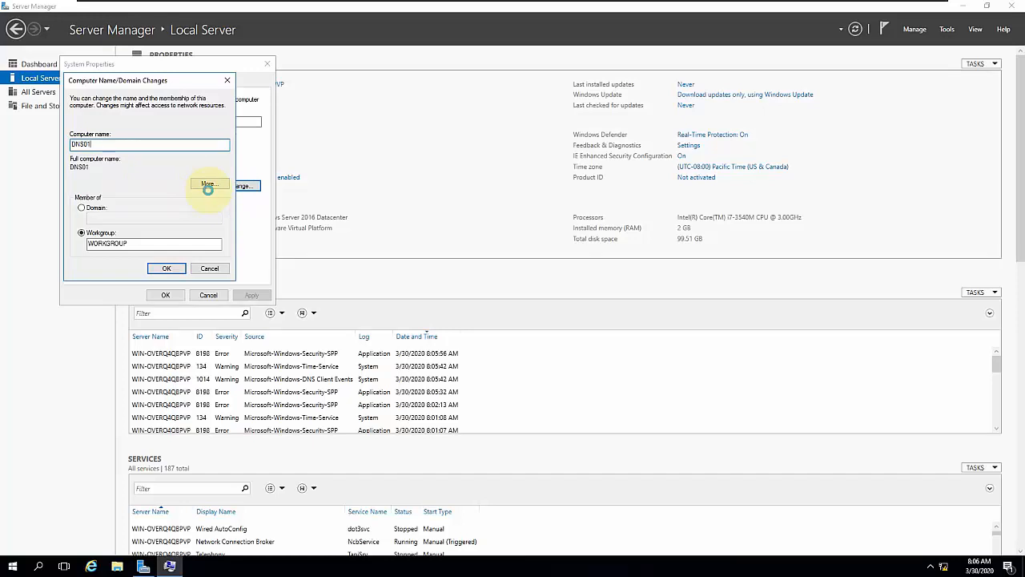
key(Return)
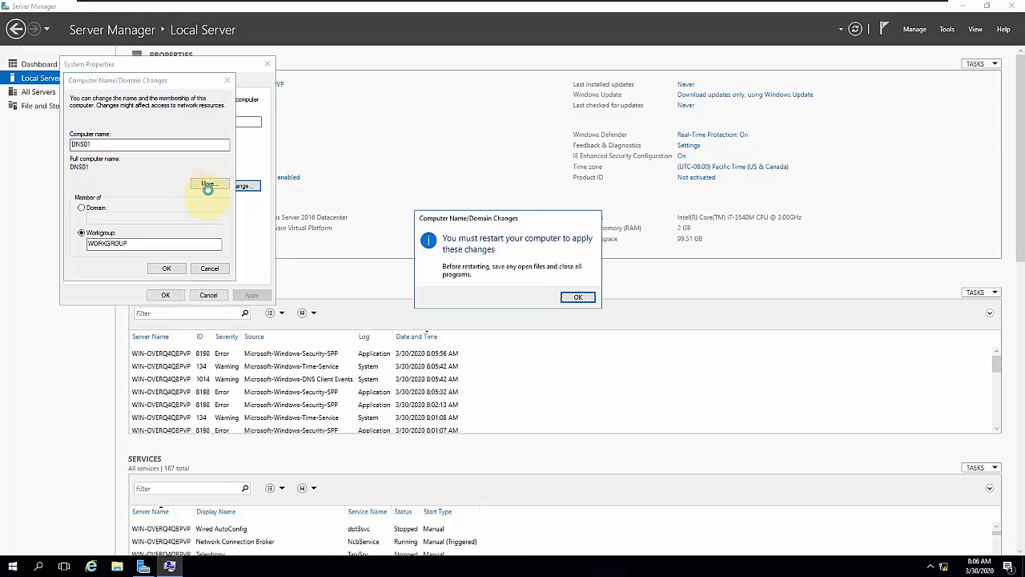
click(576, 297)
click(163, 293)
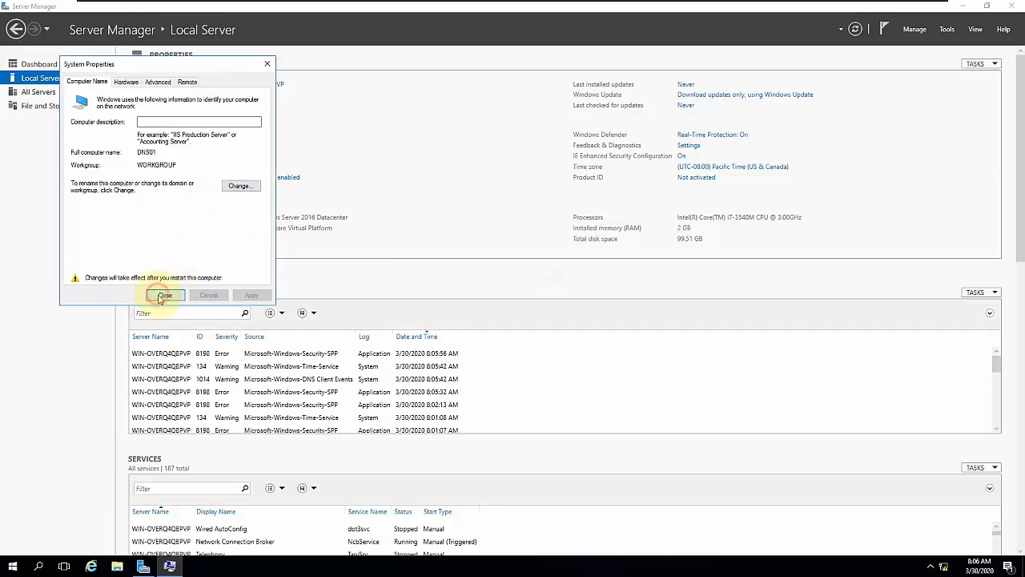
click(525, 292)
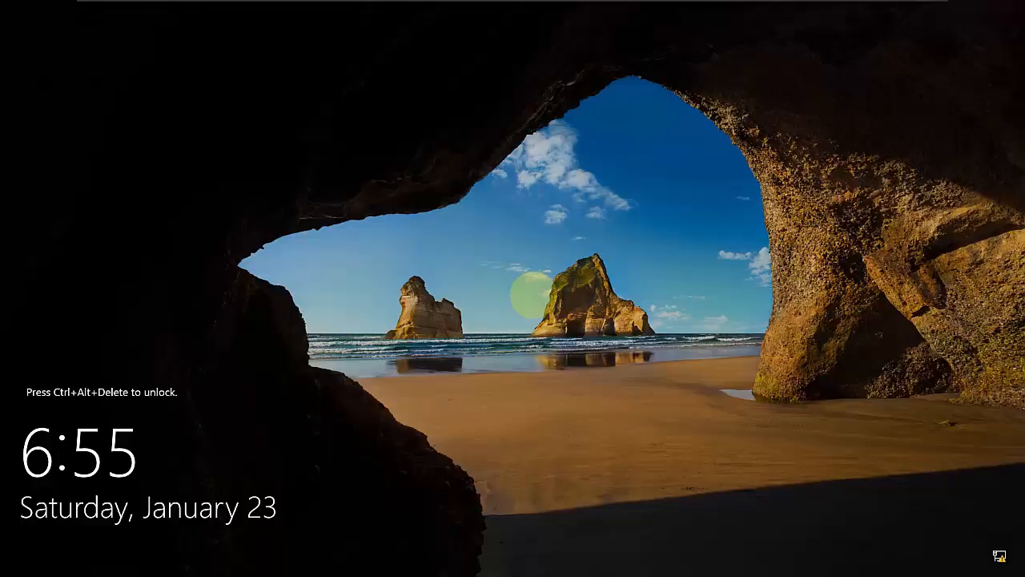
- Unlock the restarted server, sign in as Administrator with the account password, and refresh the desktop
key(ctrl+alt+Delete)
text(*****)
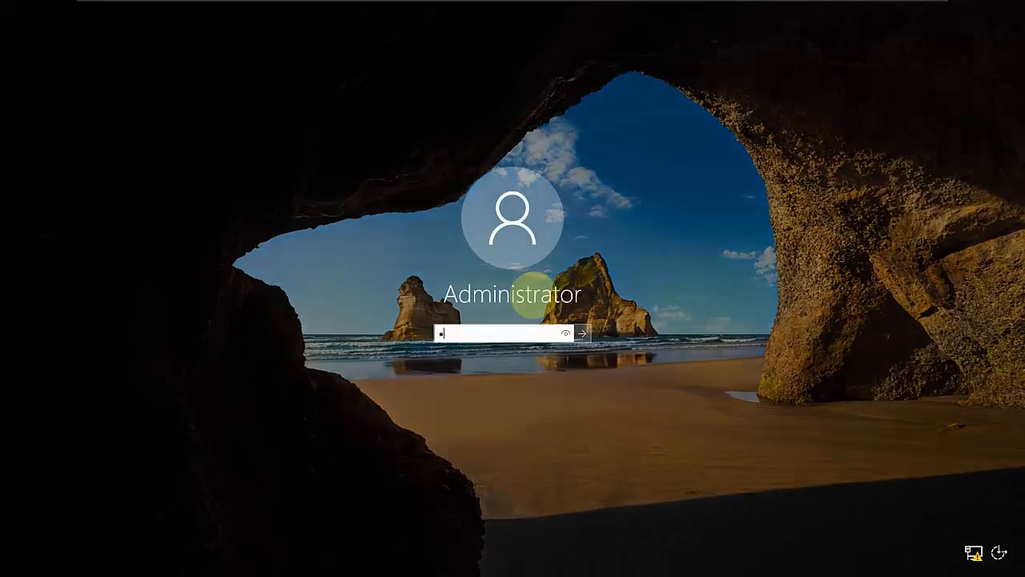
key(Return)
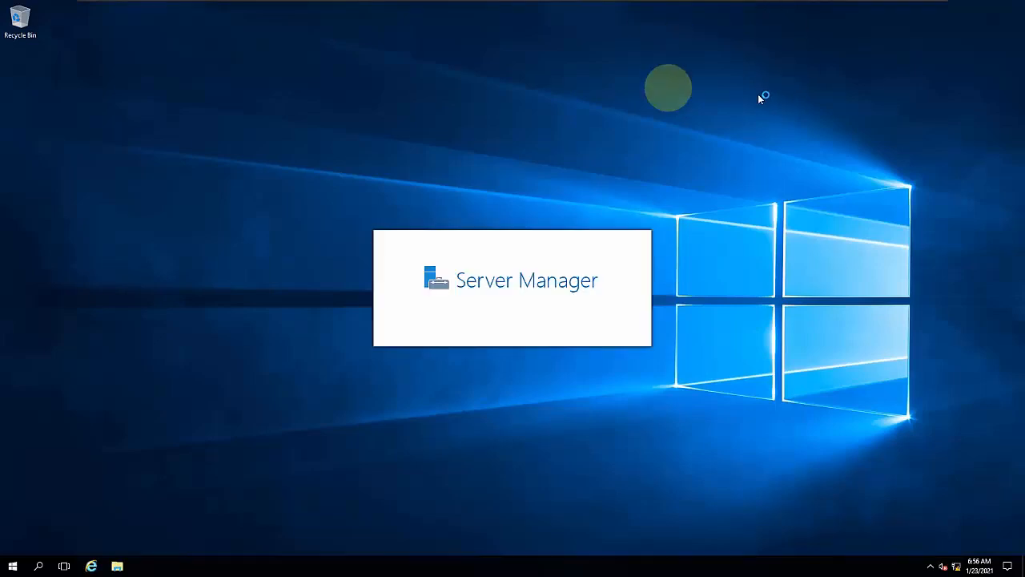
right_click(766, 135)
click(791, 161)
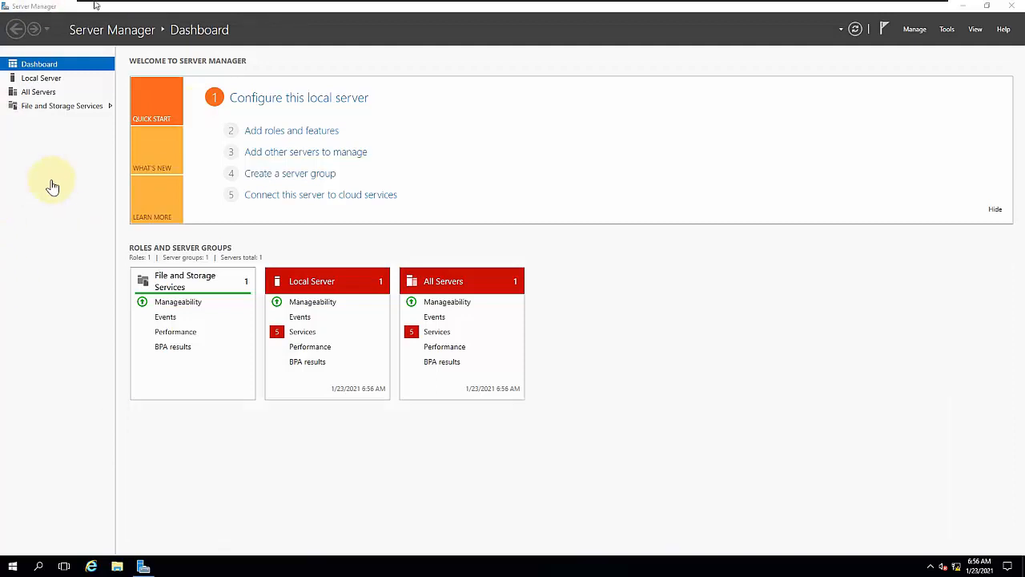
mouse_move(192, 7)
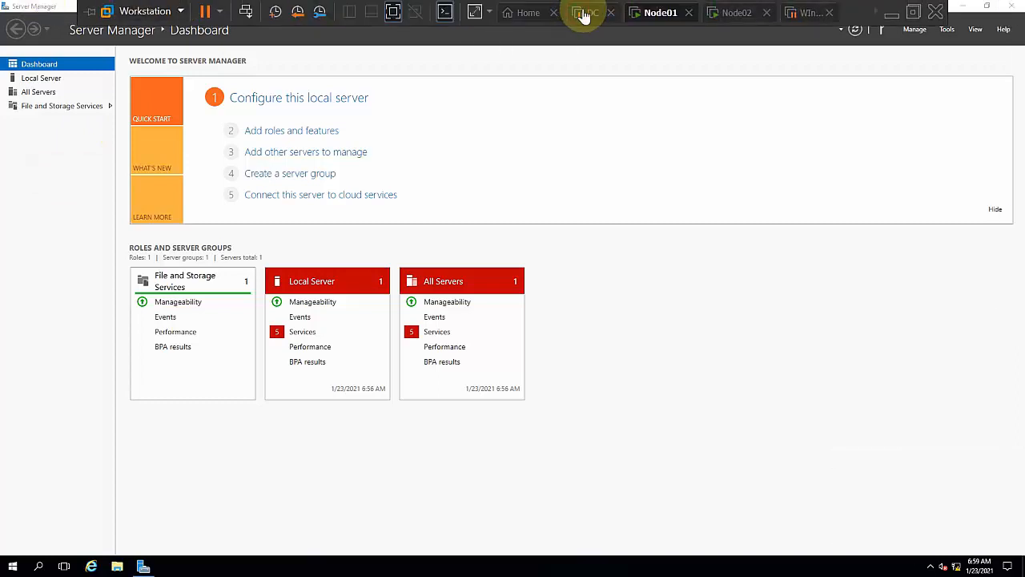
click(633, 287)
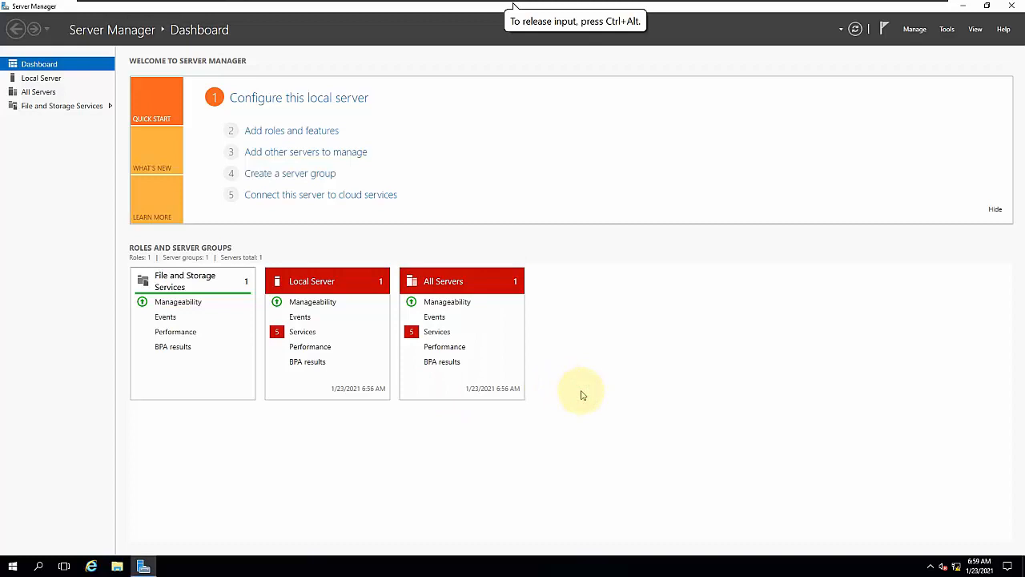
key(super+r)
text(power)
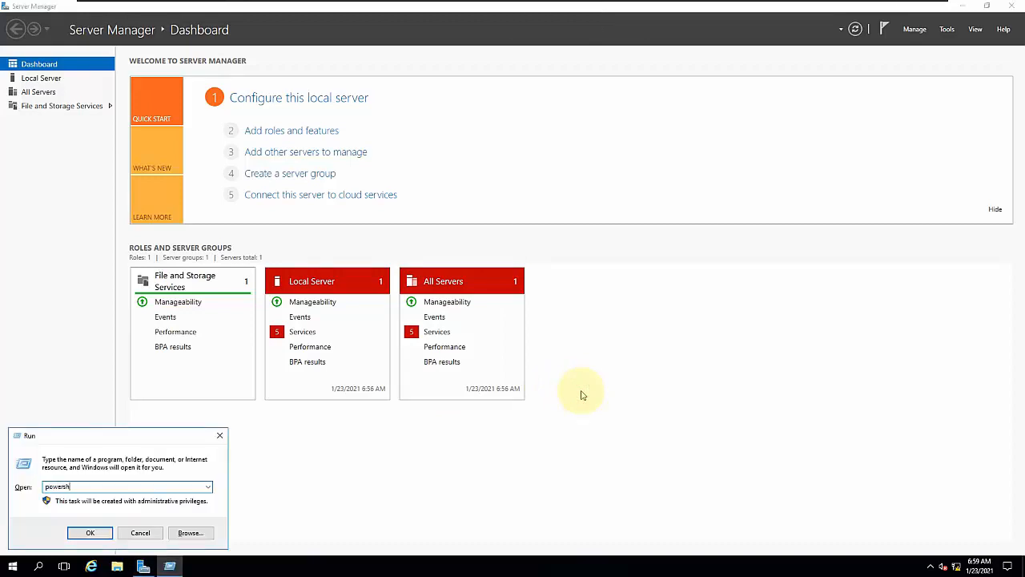
key(Return)
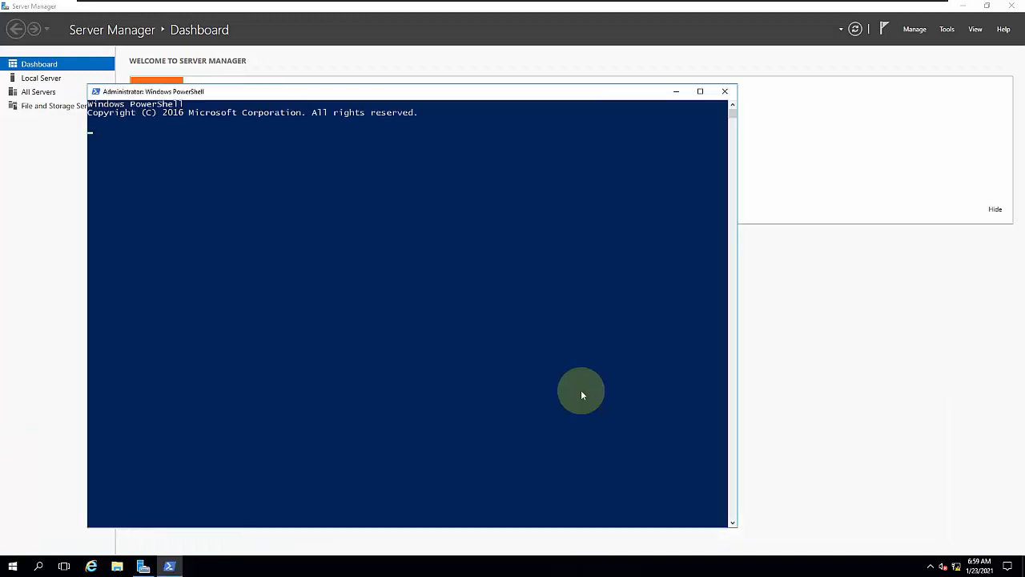
key(Return)
key(Return)
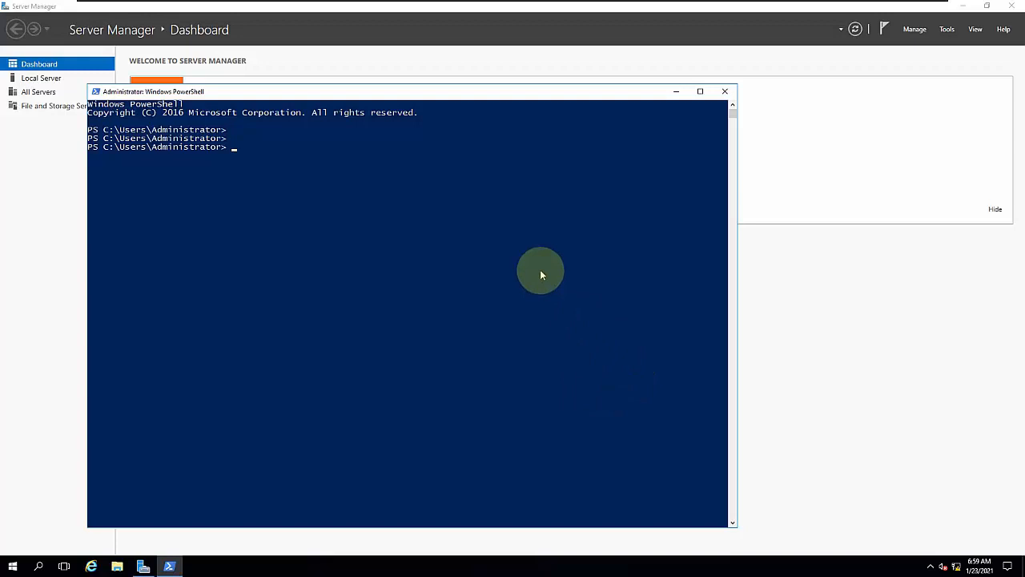
click(726, 93)
- Start adding roles and features, choosing a role-based or feature-based installation on the server DNS01
click(300, 131)
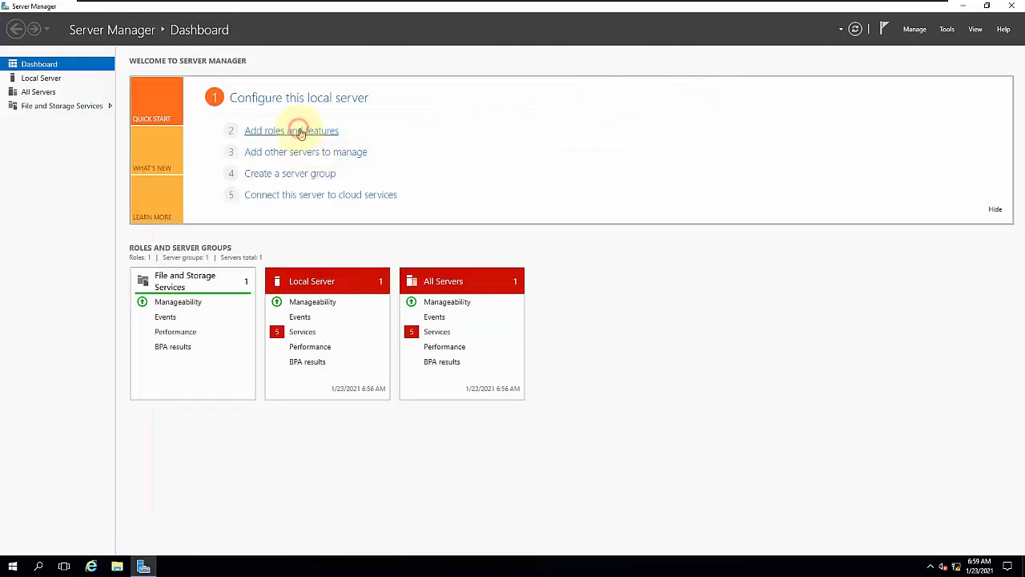
key(Return)
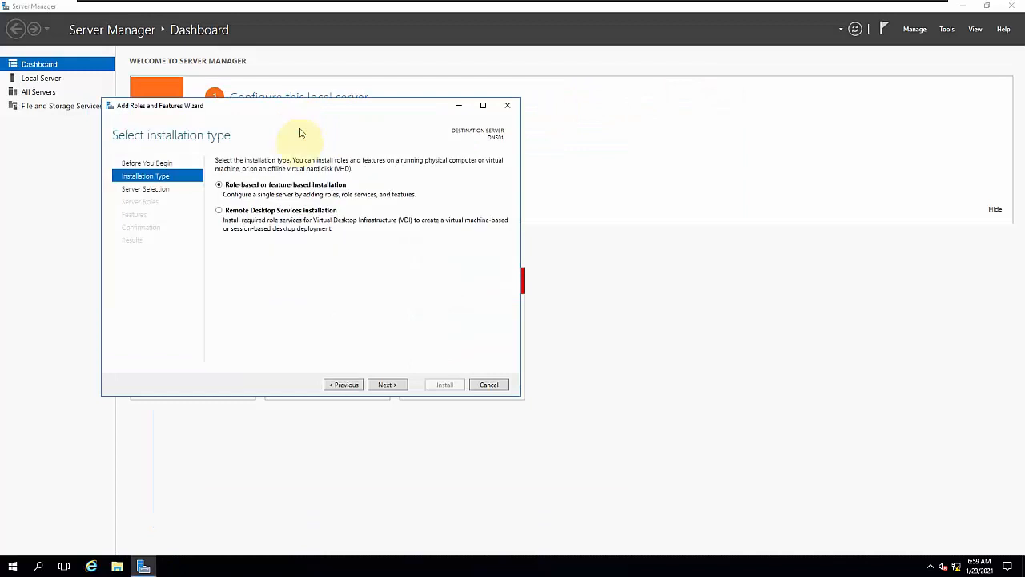
click(399, 389)
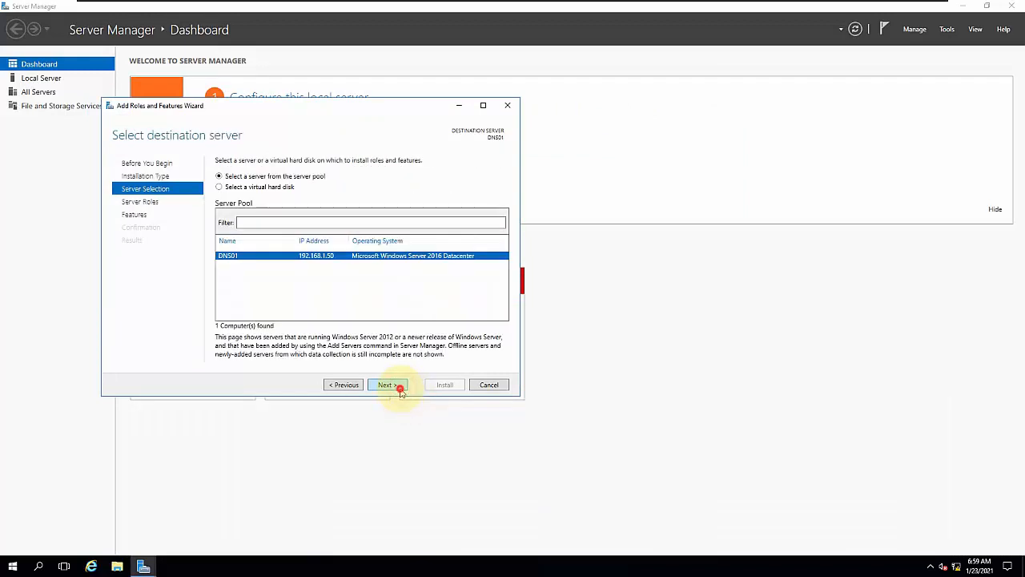
click(399, 389)
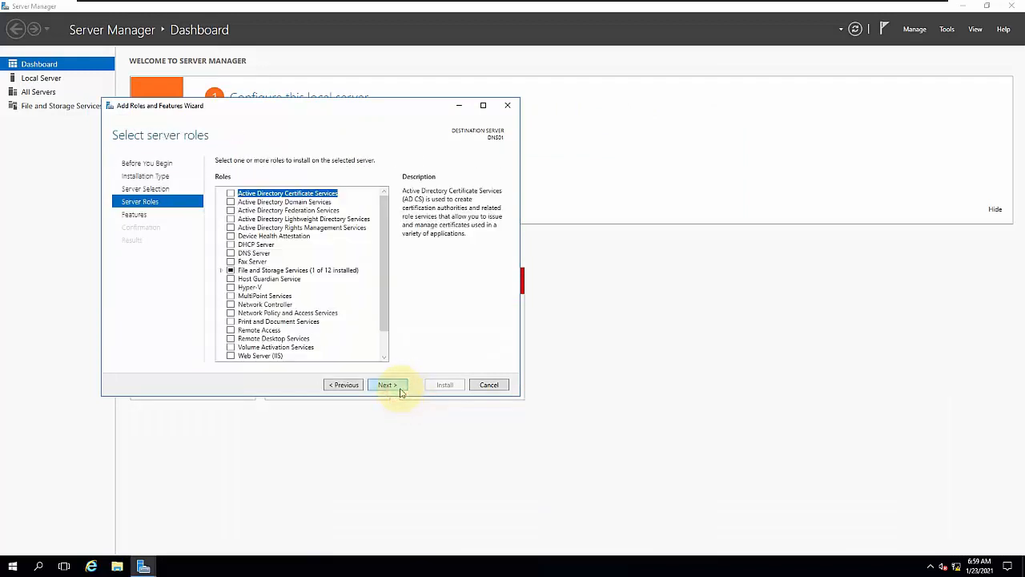
- Select the DNS Server role with its management tools, keep the default features, and start the installation
click(232, 253)
click(344, 336)
click(385, 386)
click(385, 386)
click(386, 386)
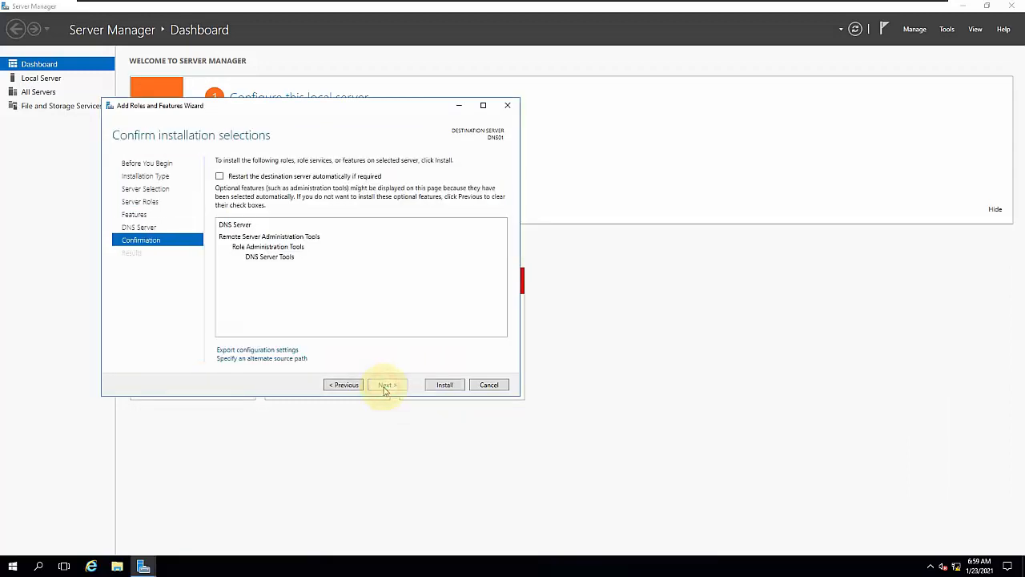
click(443, 385)
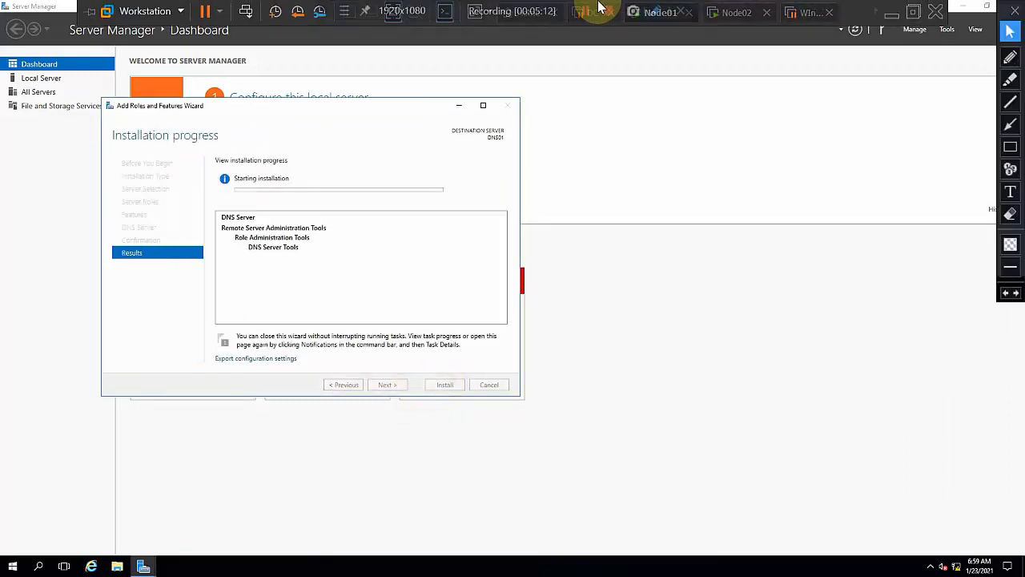
- Switch to the Node02 virtual machine and open Windows PowerShell there
click(733, 12)
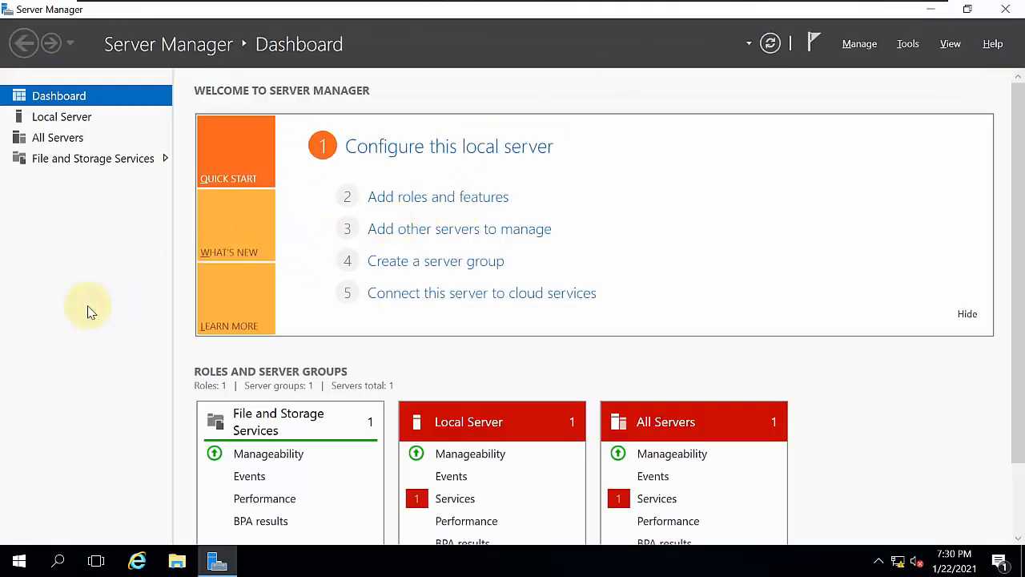
key(super+r)
text(poewrsh)
key(BackSpace)
key(BackSpace)
key(BackSpace)
key(BackSpace)
key(BackSpace)
key(BackSpace)
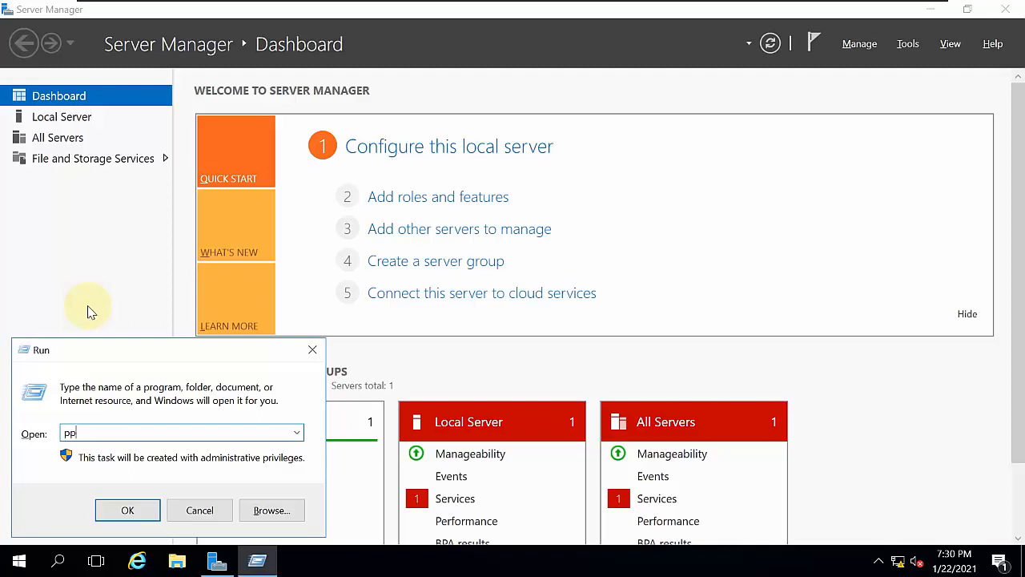
key(BackSpace)
text(ow)
key(BackSpace)
key(BackSpace)
text(owershell)
key(BackSpace)
key(BackSpace)
key(BackSpace)
key(BackSpace)
text(hel)
key(Return)
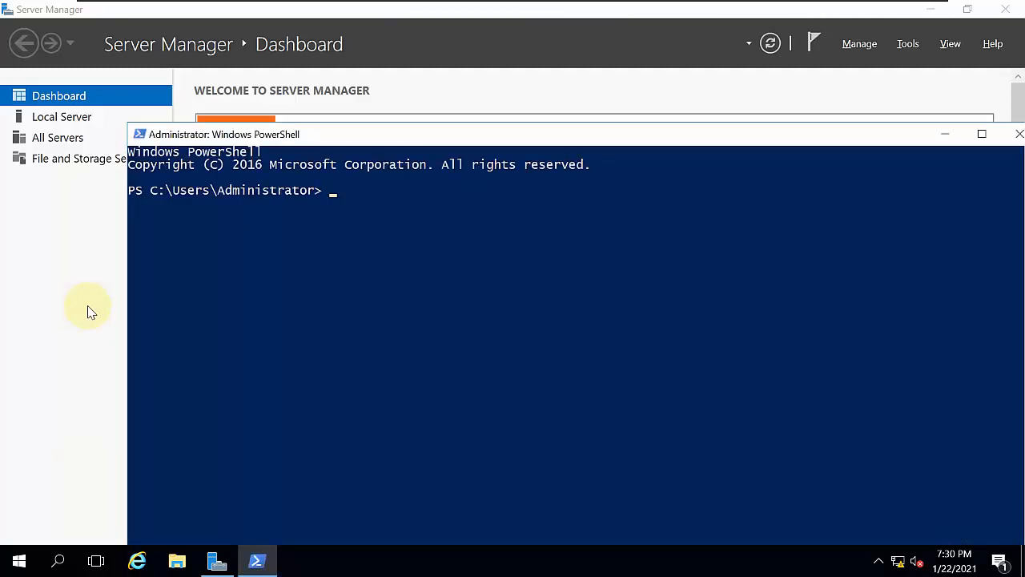
- Check the install state of the DNS Server role by running Get-WindowsFeature -name DNS
text(get-winw)
key(BackSpace)
text(dows)
key(BackSpace)
key(BackSpace)
text(ws)
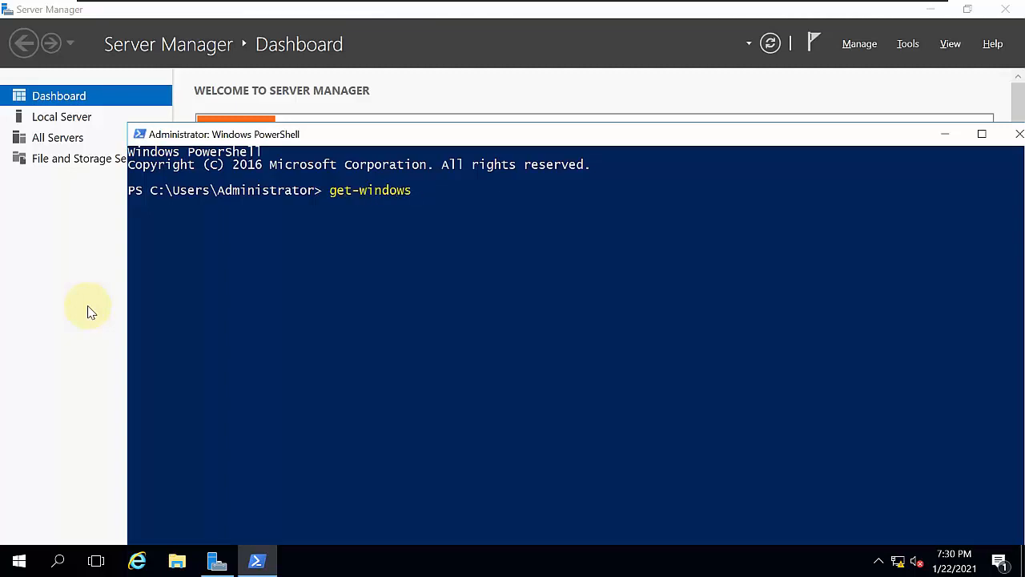
text(fe)
key(Tab)
text(-naem)
key(BackSpace)
key(BackSpace)
text(me DHN)
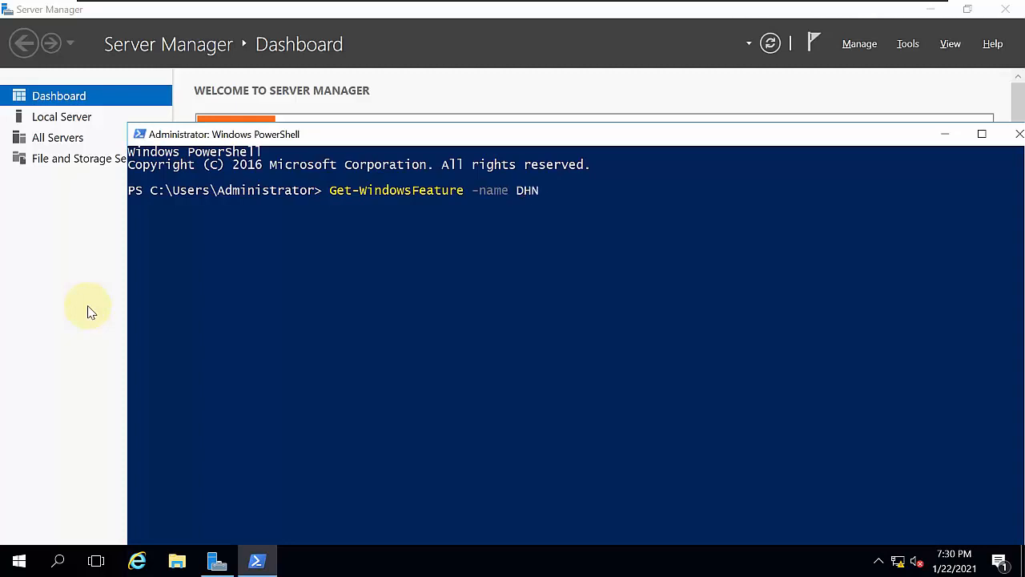
key(BackSpace)
text(NS)
key(Return)
key(Return)
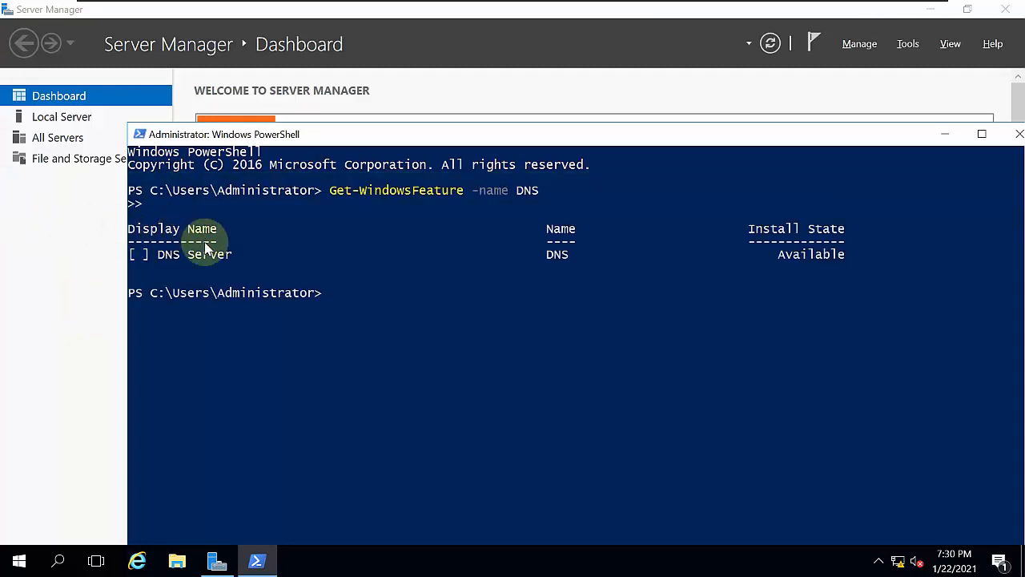
drag(158, 254, 255, 254)
drag(774, 245, 819, 243)
click(459, 331)
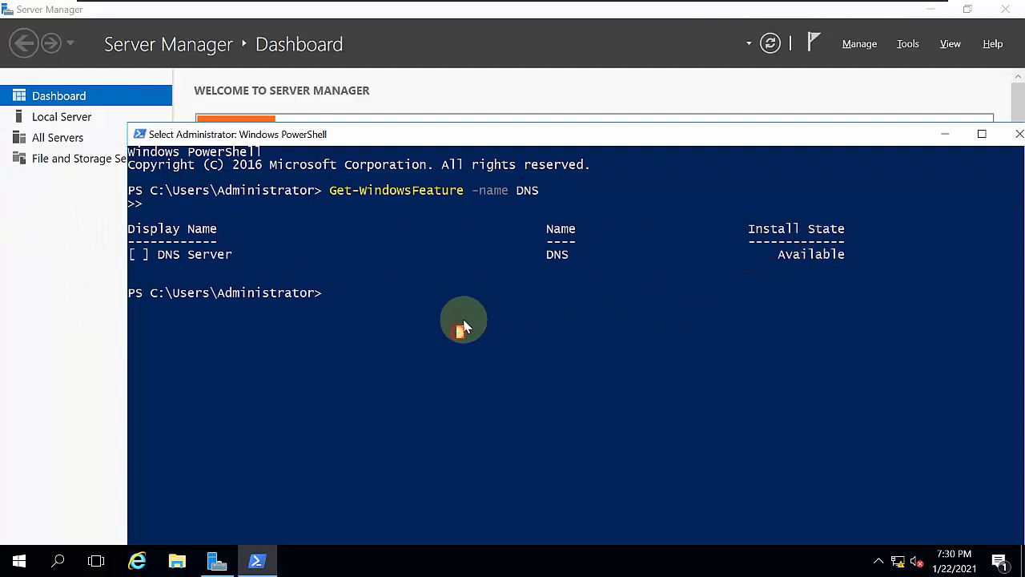
- Install the DNS Server role by running Install-WindowsFeature -name DNS -IncludeAllSubFeature -IncludeManagementTools
text(isntall)
key(BackSpace)
key(BackSpace)
key(BackSpace)
key(BackSpace)
key(BackSpace)
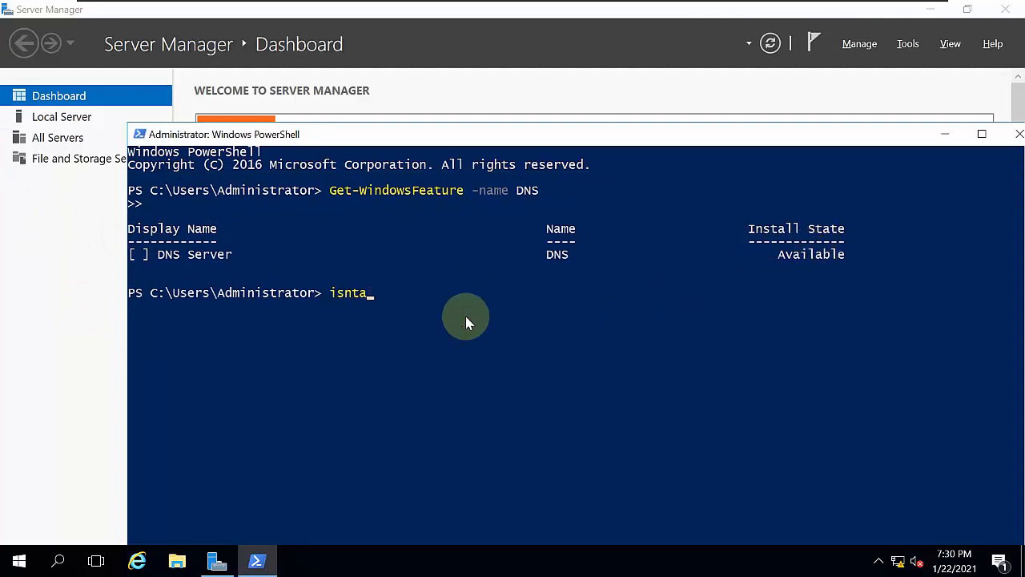
key(BackSpace)
text(nstall-windwos)
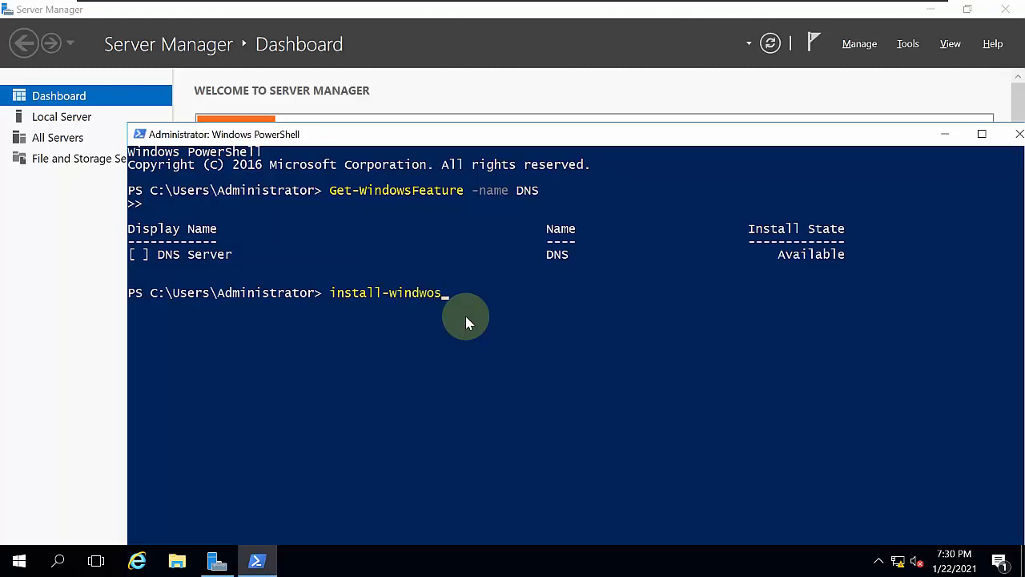
key(BackSpace)
text(owsfea)
key(Tab)
text(-name)
key(BackSpace)
key(BackSpace)
key(BackSpace)
text(me DN)
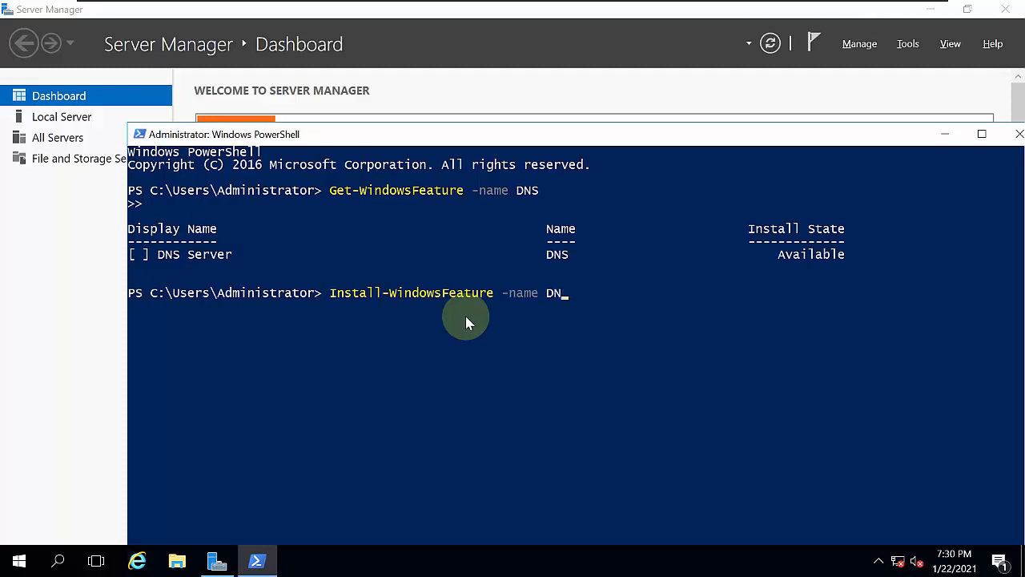
text(S -In)
key(Tab)
text(-)
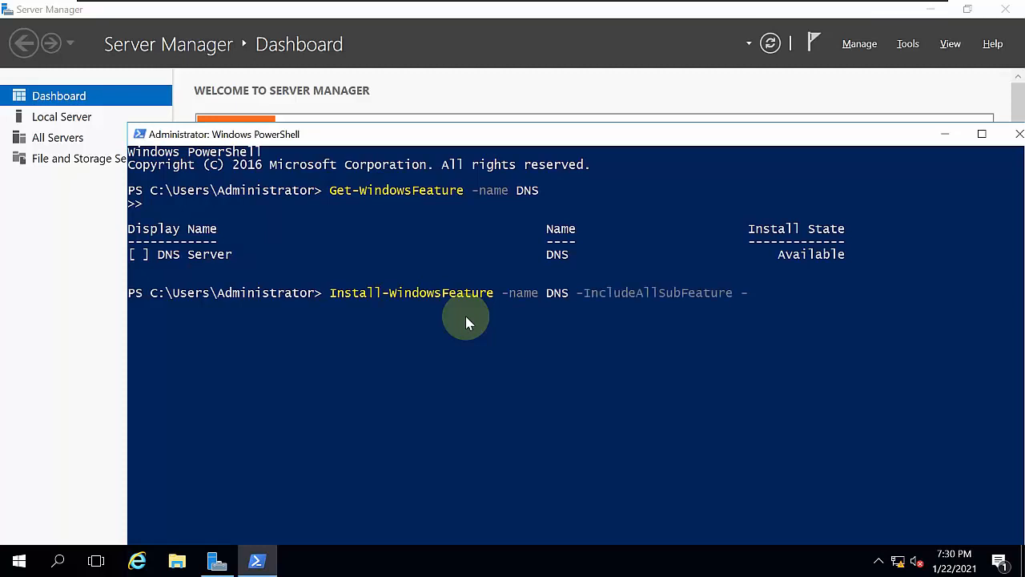
text(i)
key(Tab)
key(Return)
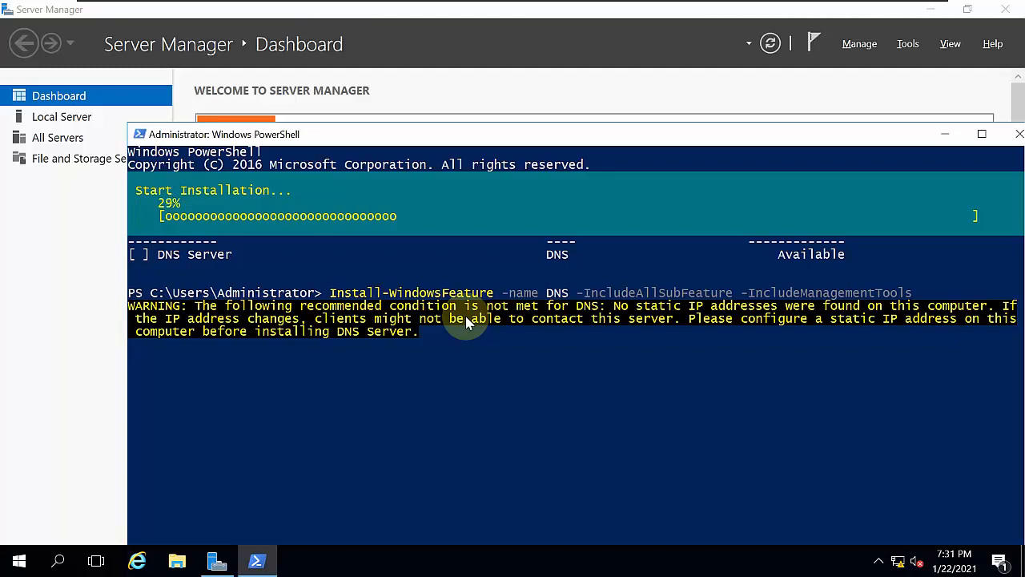
- Open network connections with ncpa.cpl and choose manual IP addressing in the IPv4 properties of the Ethernet0 adapter
click(350, 449)
key(super+r)
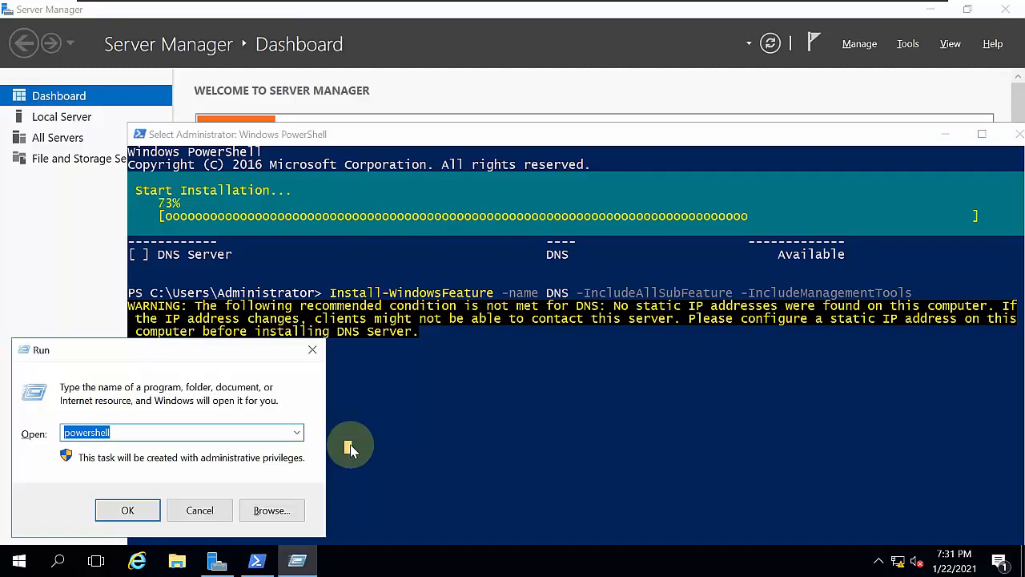
text(nc)
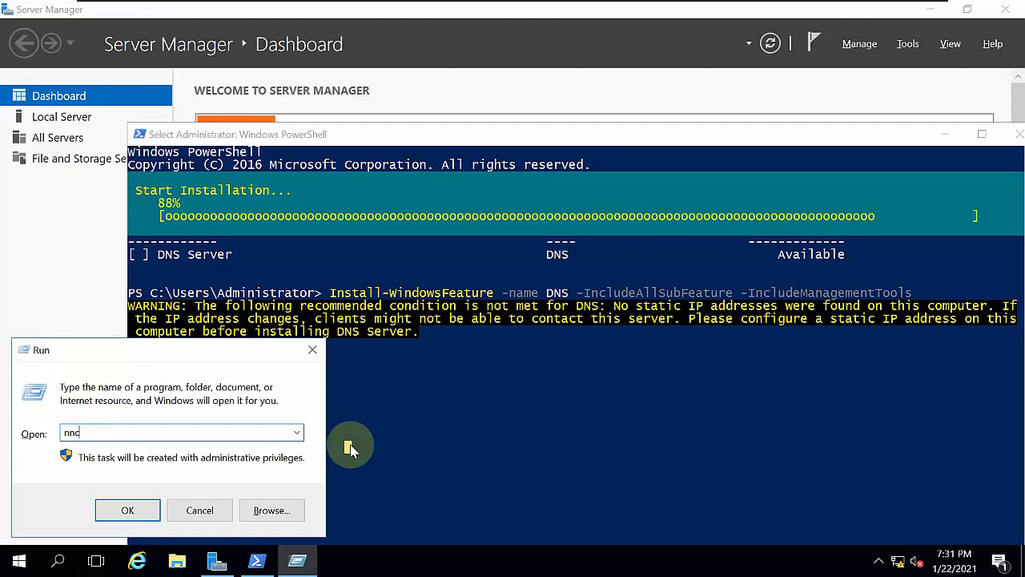
text(pa.cpl)
key(Return)
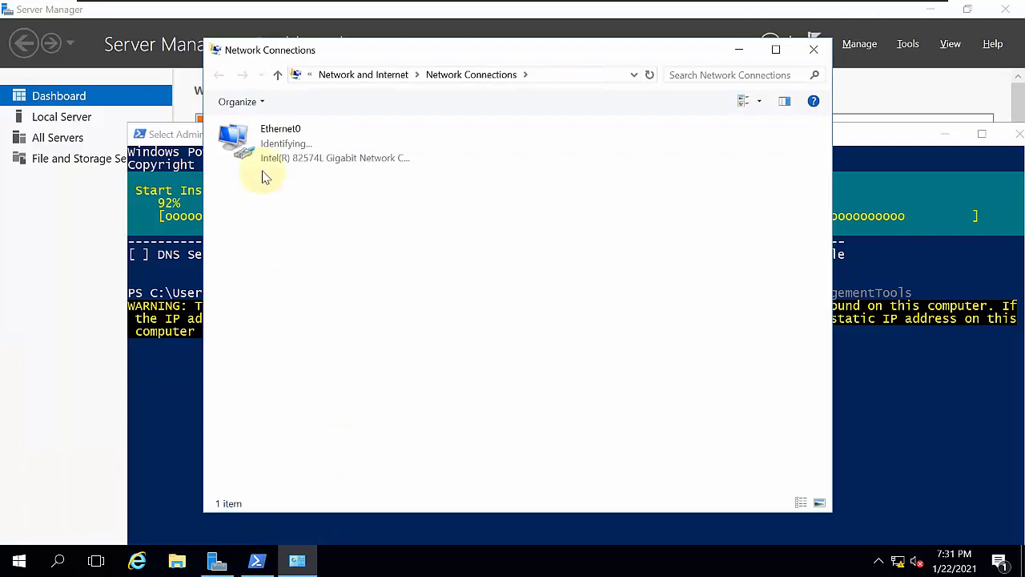
click(258, 162)
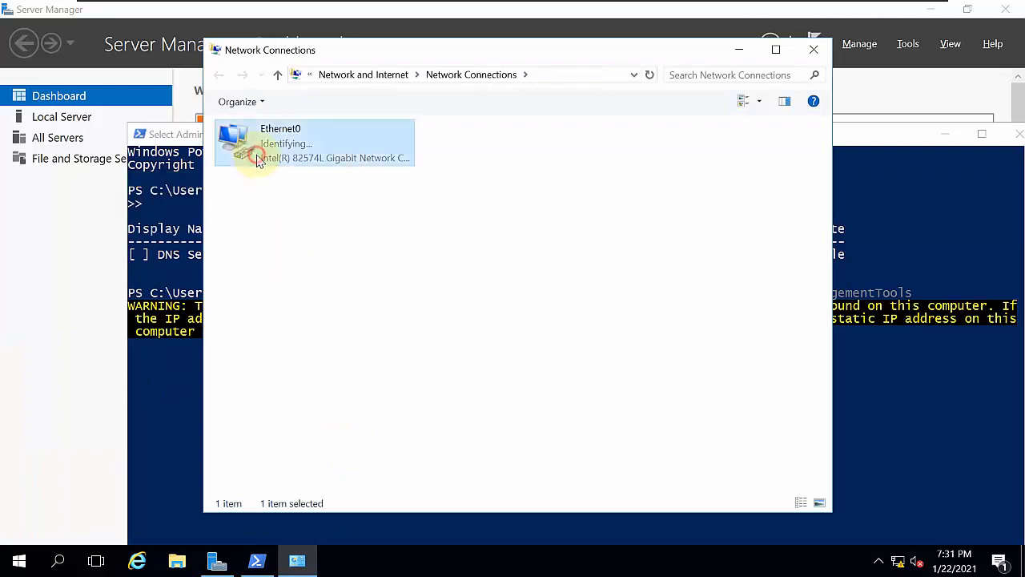
double_click(258, 161)
double_click(352, 282)
click(352, 282)
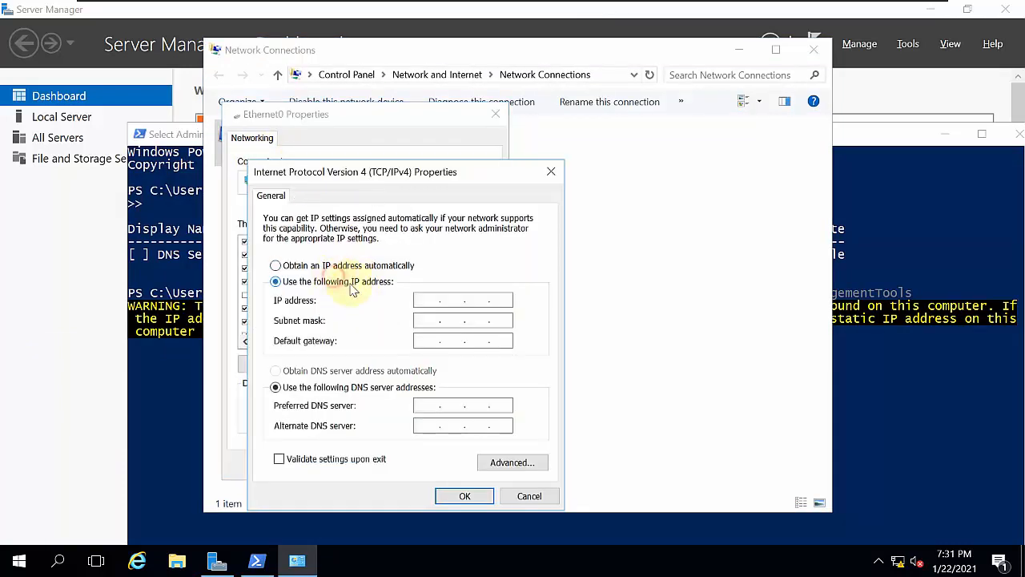
- Set IP address 192.168.1.20, subnet mask 255.255.255.0, default gateway 192.168.1.1 and preferred DNS server 192.168.1.20, and apply them to the adapter
click(431, 299)
text(192.168.1.)
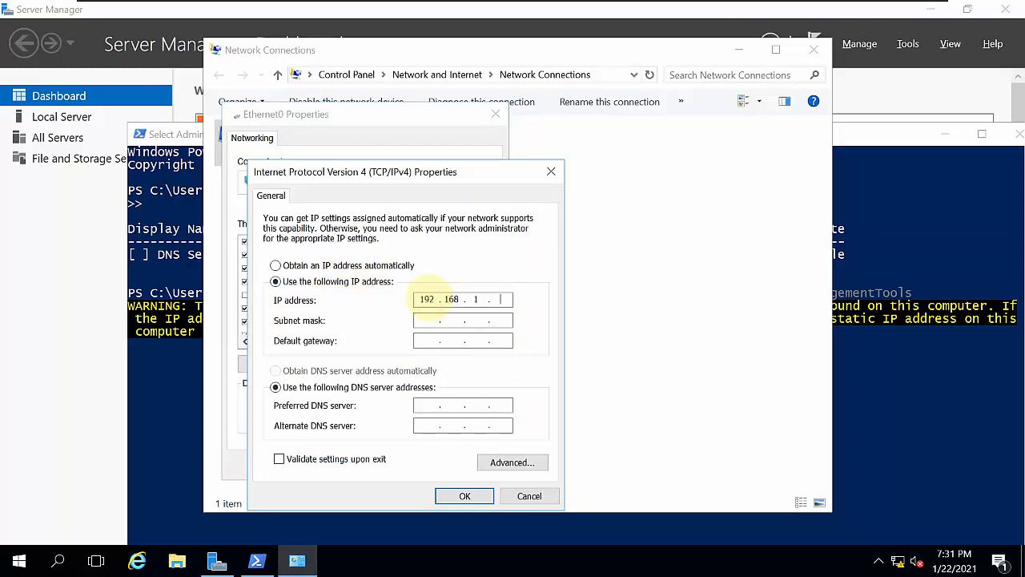
text(20)
key(Tab)
key(Tab)
key(Tab)
key(Tab)
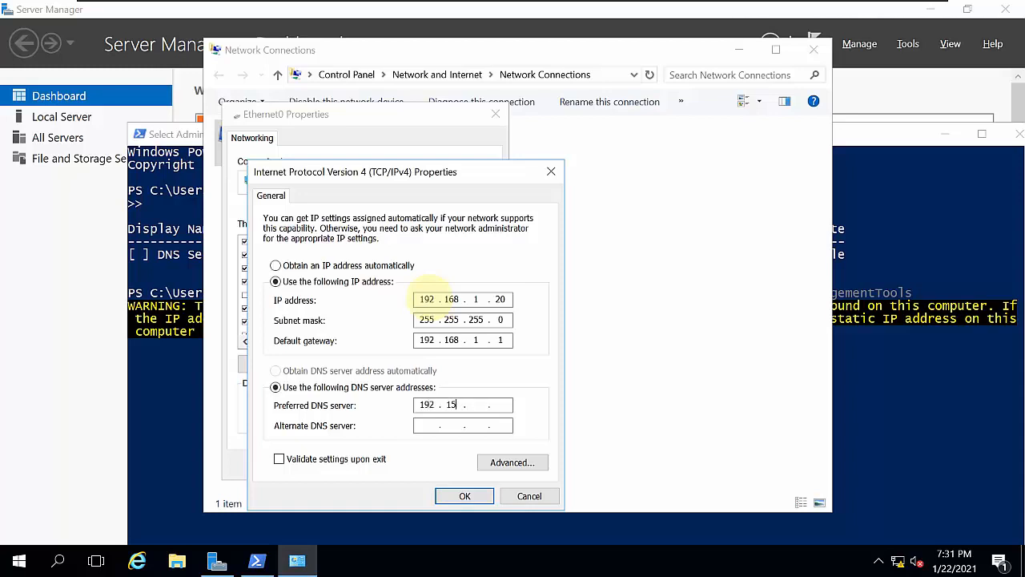
text(192.168.1.20)
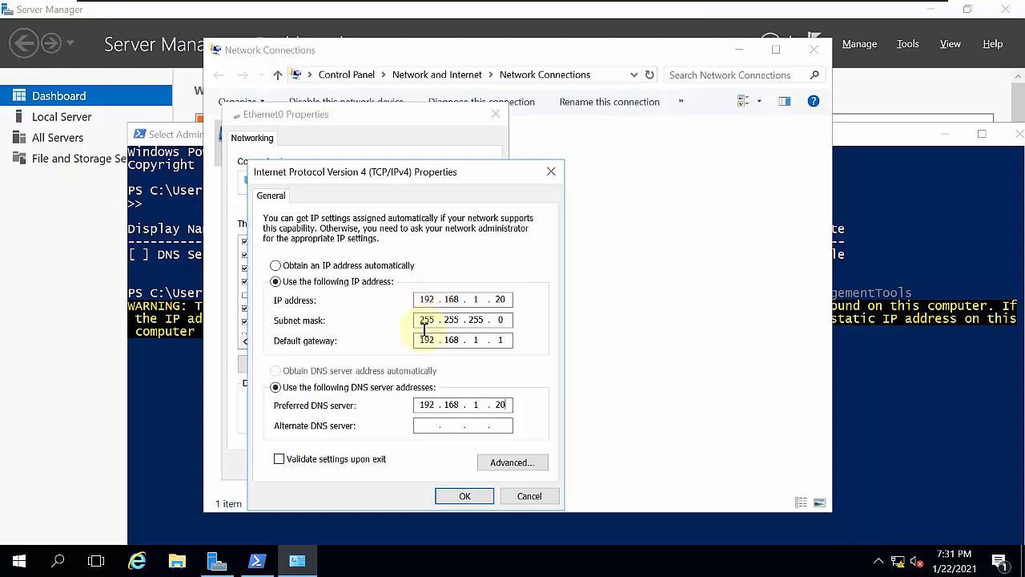
click(454, 496)
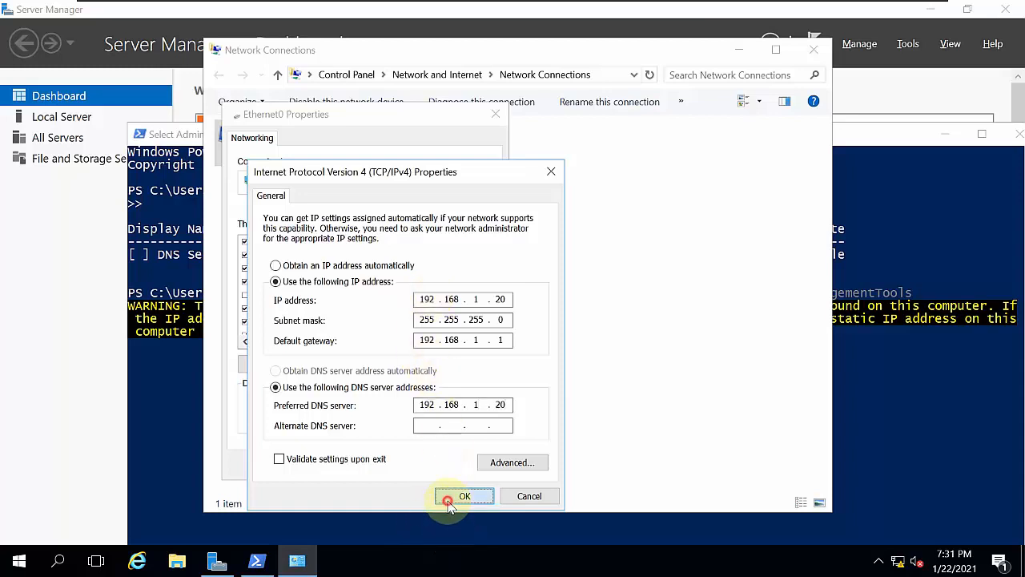
click(411, 464)
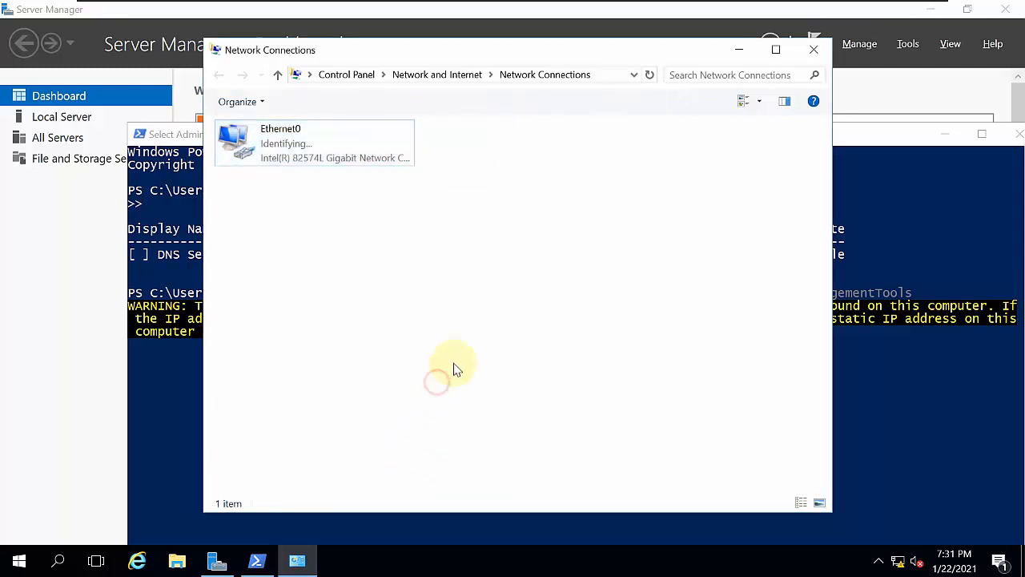
- Return to the PowerShell window and examine the result of the DNS role installation
click(872, 401)
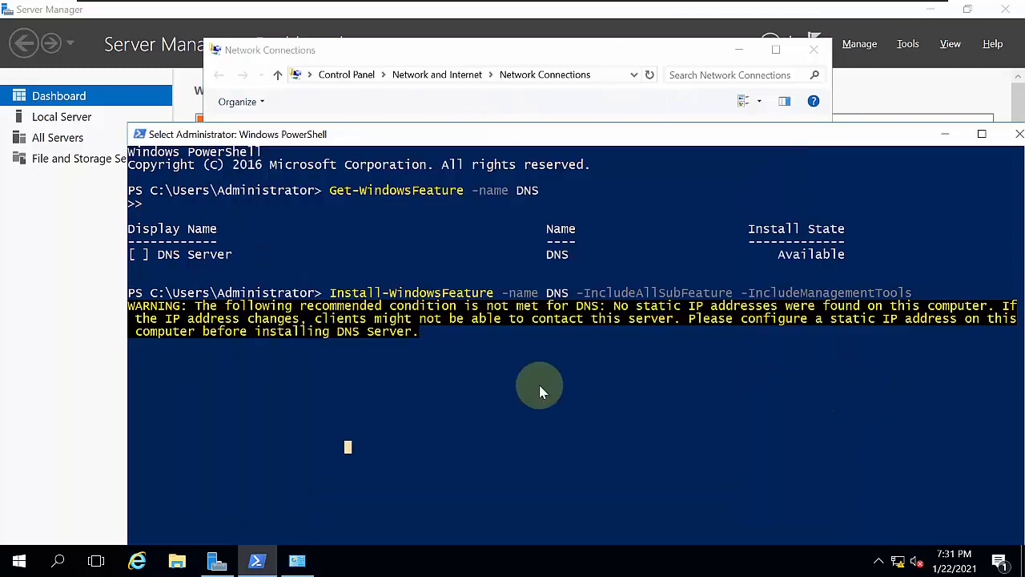
key(Return)
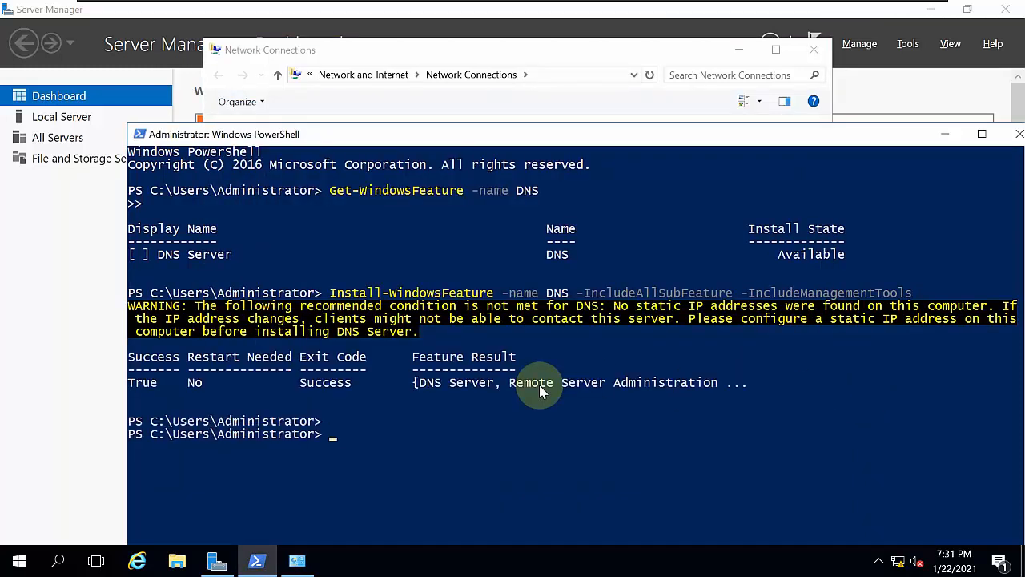
click(235, 381)
drag(272, 393, 284, 395)
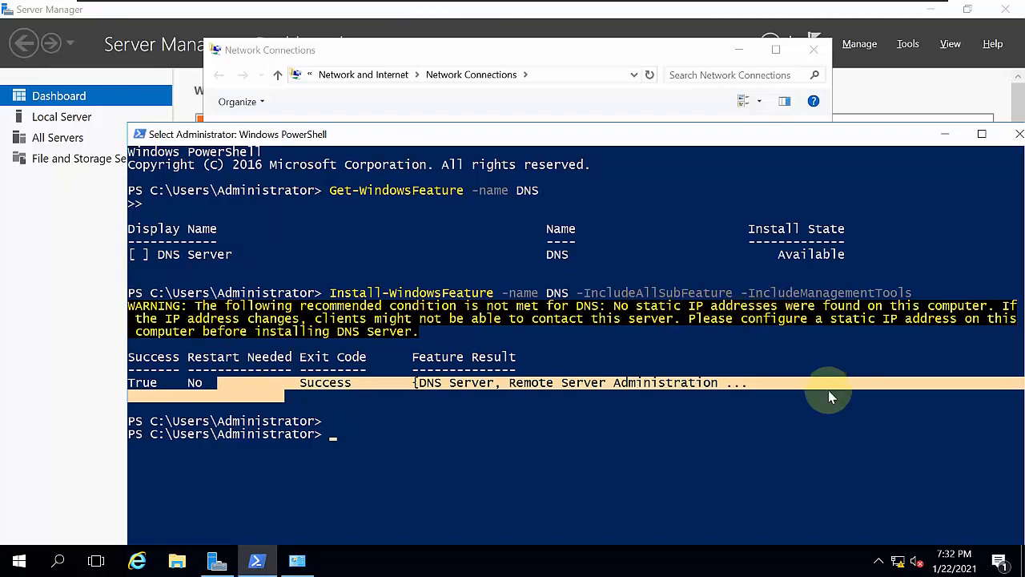
text(restart-comp)
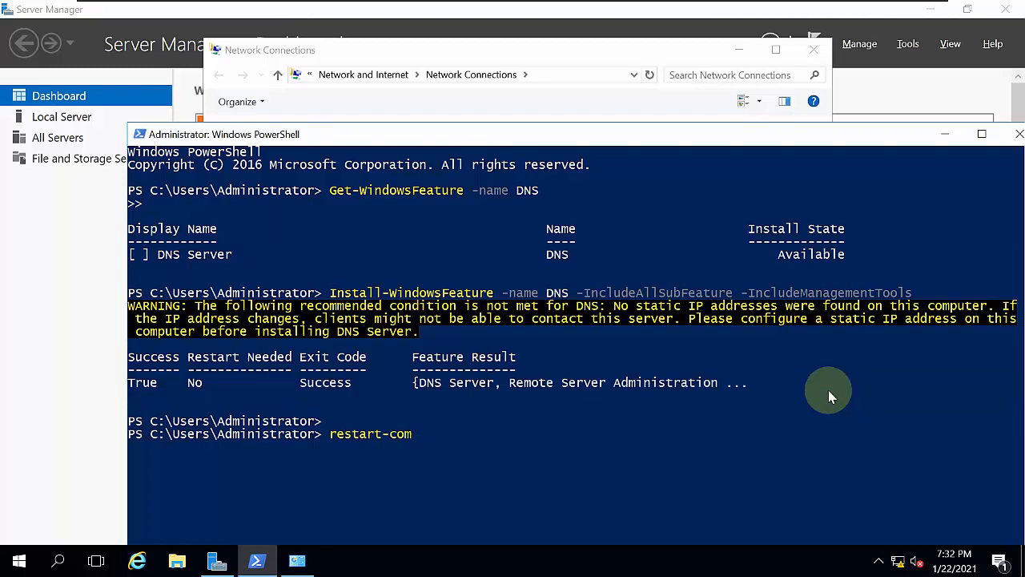
key(BackSpace)
key(BackSpace)
key(BackSpace)
key(BackSpace)
key(BackSpace)
key(BackSpace)
key(BackSpace)
key(BackSpace)
key(BackSpace)
key(BackSpace)
key(BackSpace)
- Rename the computer to DNS02 with the Rename-Computer cmdlet
text(renam)
key(BackSpace)
key(BackSpace)
text(ame-comp)
key(Tab)
key(Return)
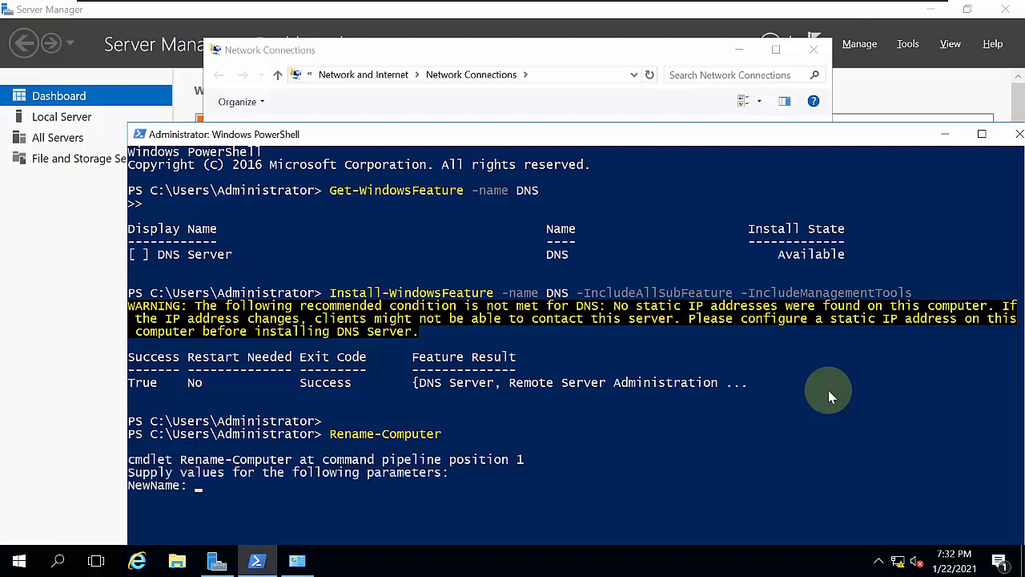
text(d)
key(BackSpace)
key(BackSpace)
text(DNS02)
key(Return)
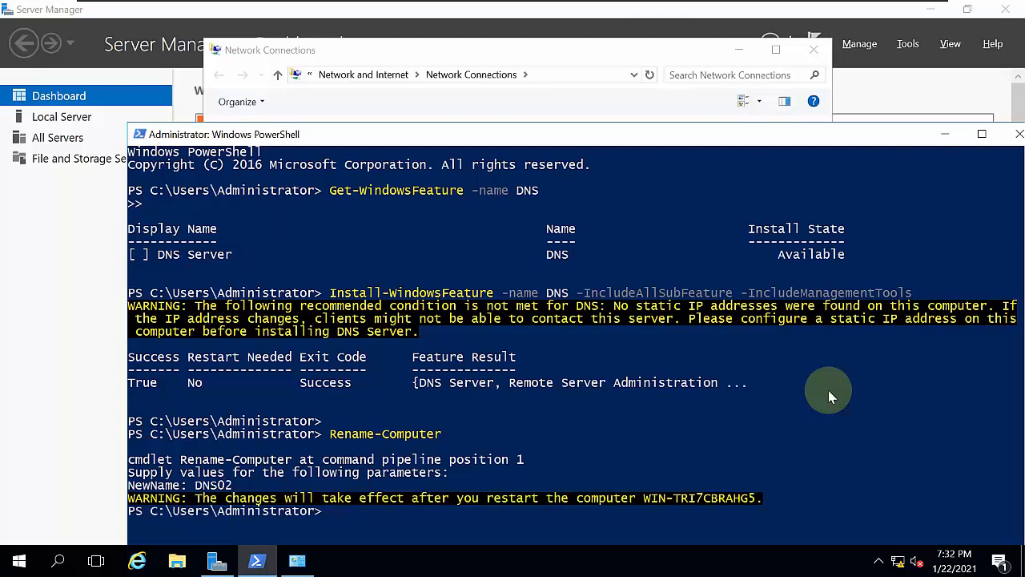
- Restart the virtual machine with the Restart-Computer cmdlet
text(restart-compu)
key(Tab)
key(Return)
- Switch to the Node01 virtual machine and close its finished Add Roles and Features Wizard
mouse_move(771, 4)
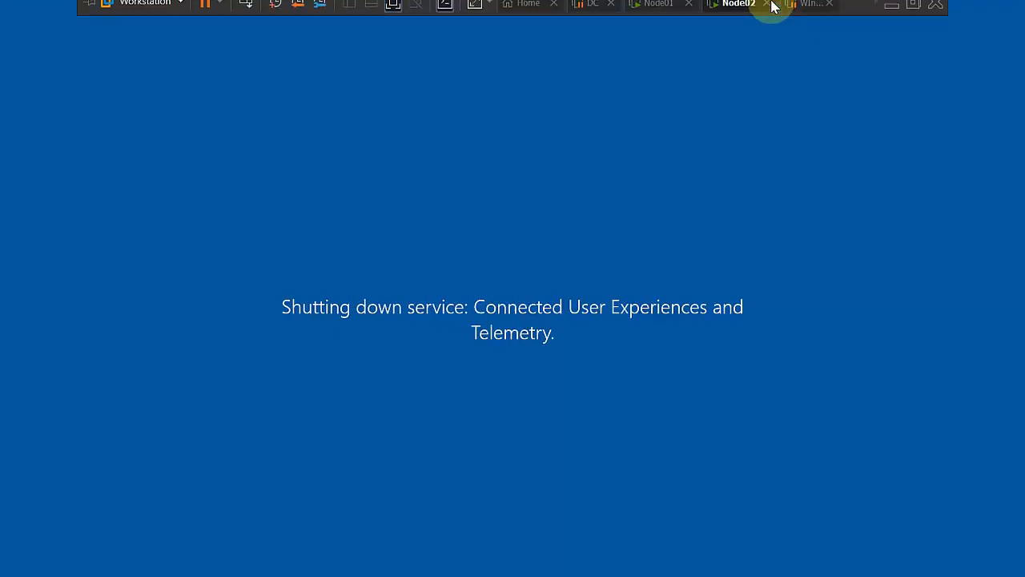
click(660, 12)
click(337, 289)
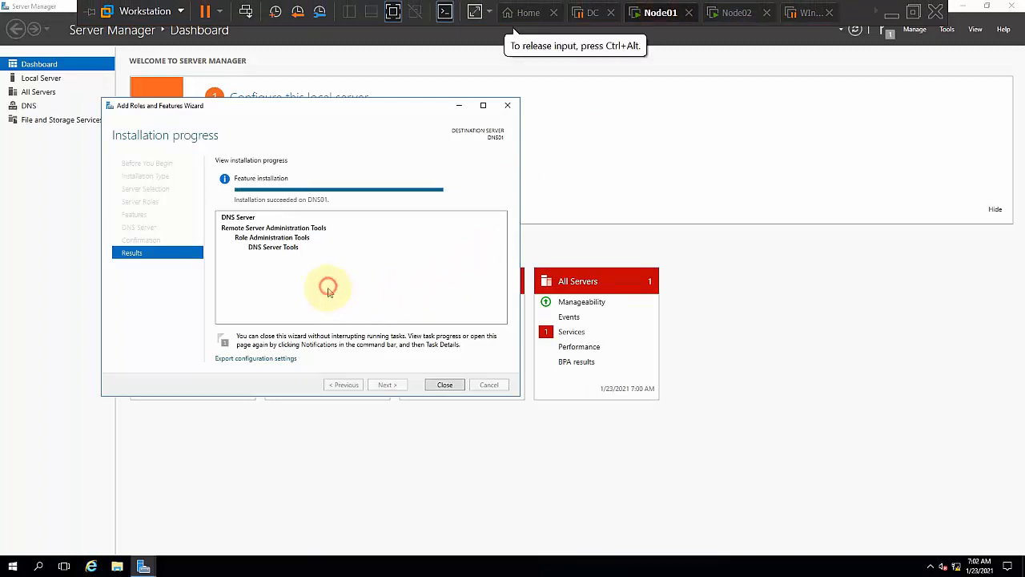
click(438, 383)
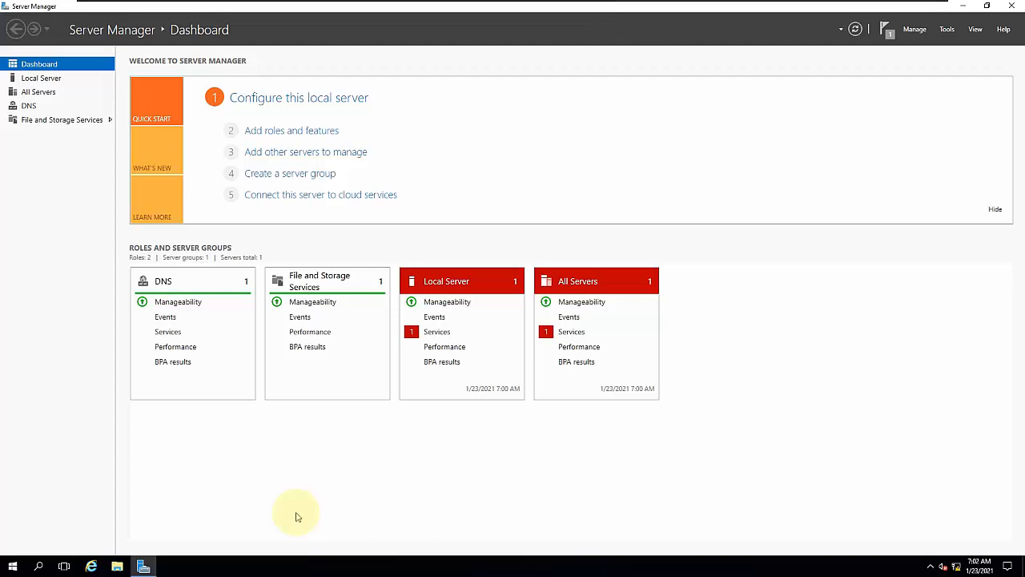
- Launch DNS Manager by running dnsmgmt.msc, view the DNS01 server, and close the console
key(super+r)
text(dn)
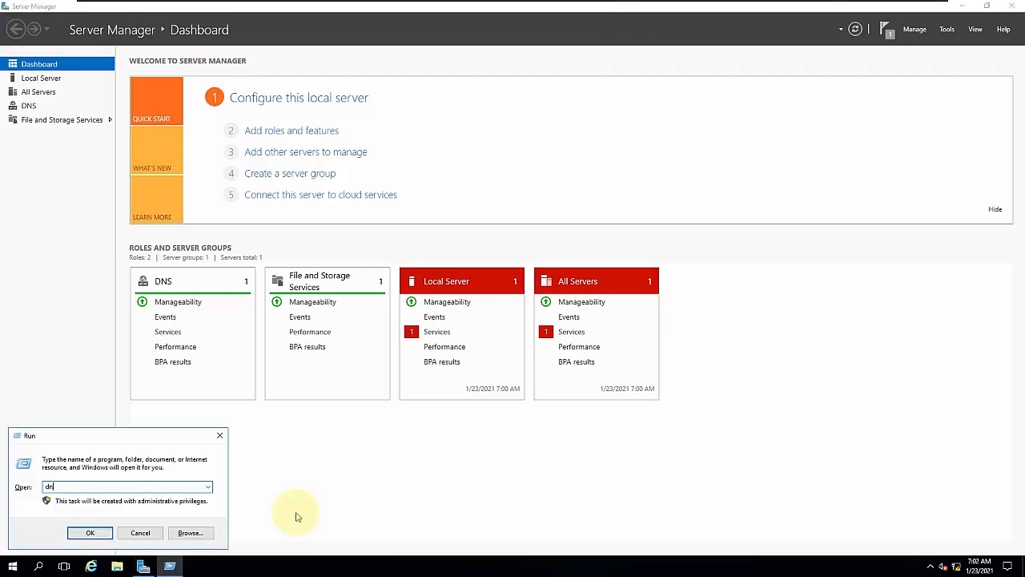
text(smgmt.msc)
key(Return)
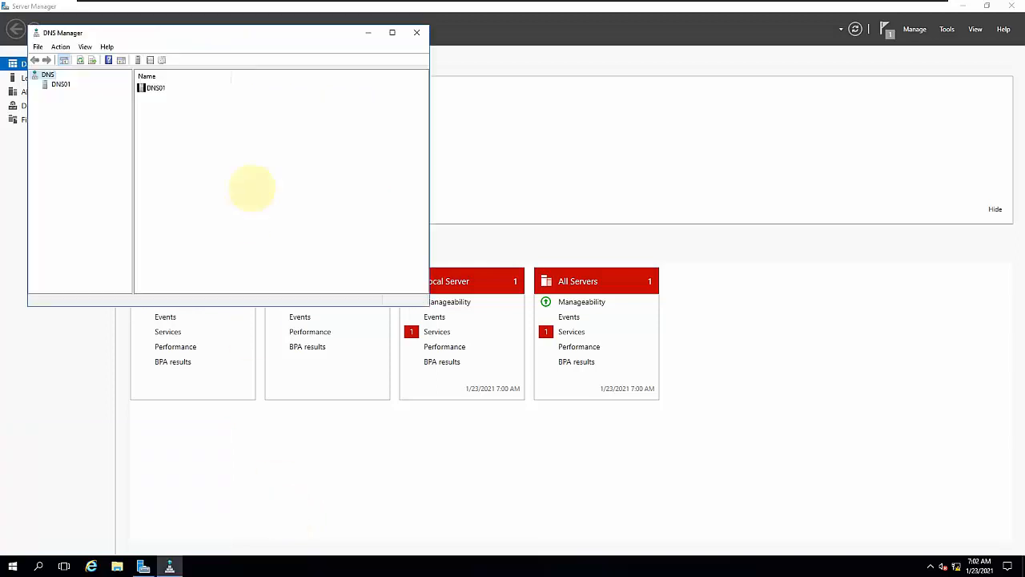
click(417, 32)
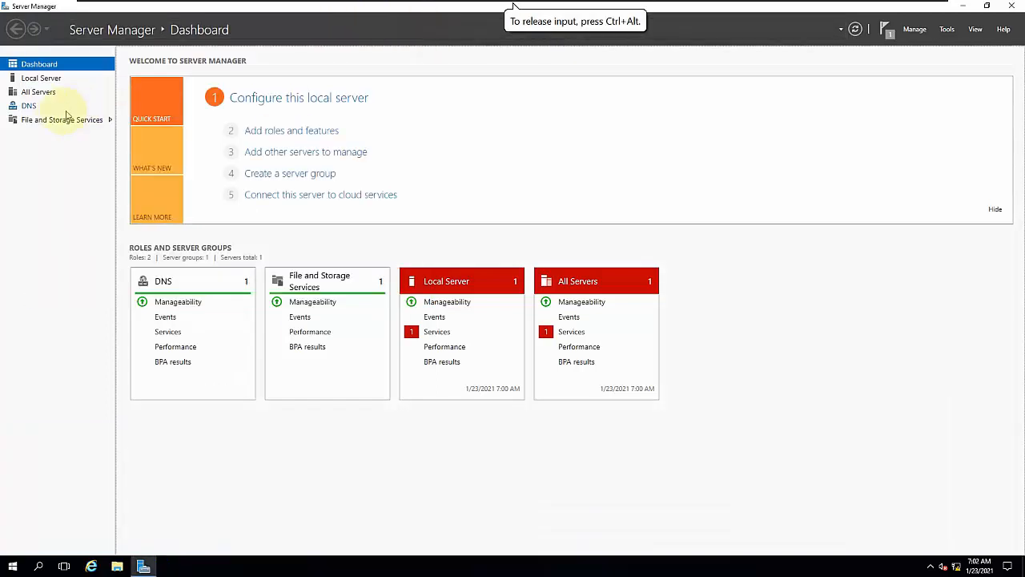
- Open DNS Manager from the DNS01 entry on the DNS role page, close it, and reopen it from Server Manager's tools
click(32, 106)
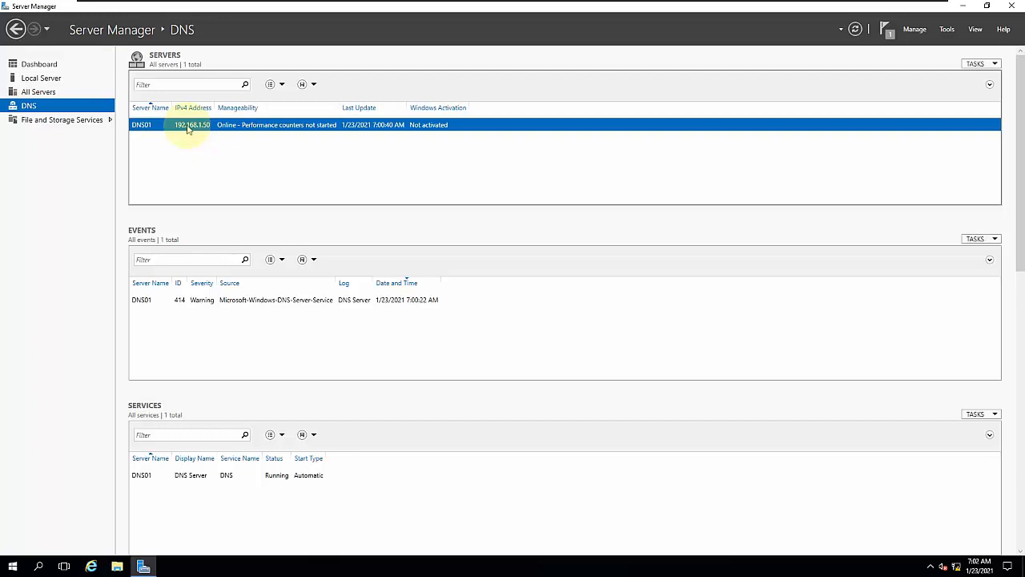
right_click(233, 129)
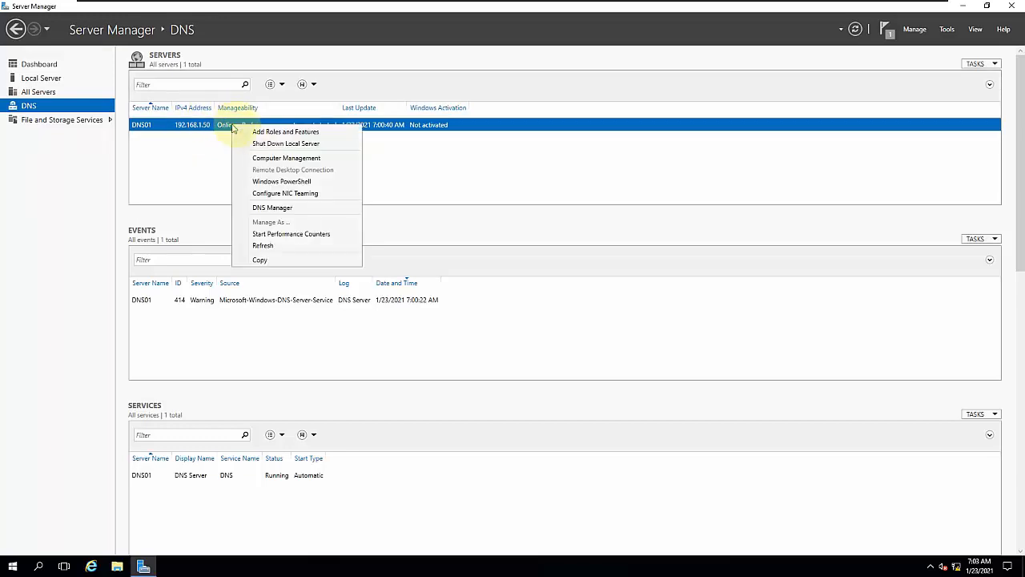
click(286, 208)
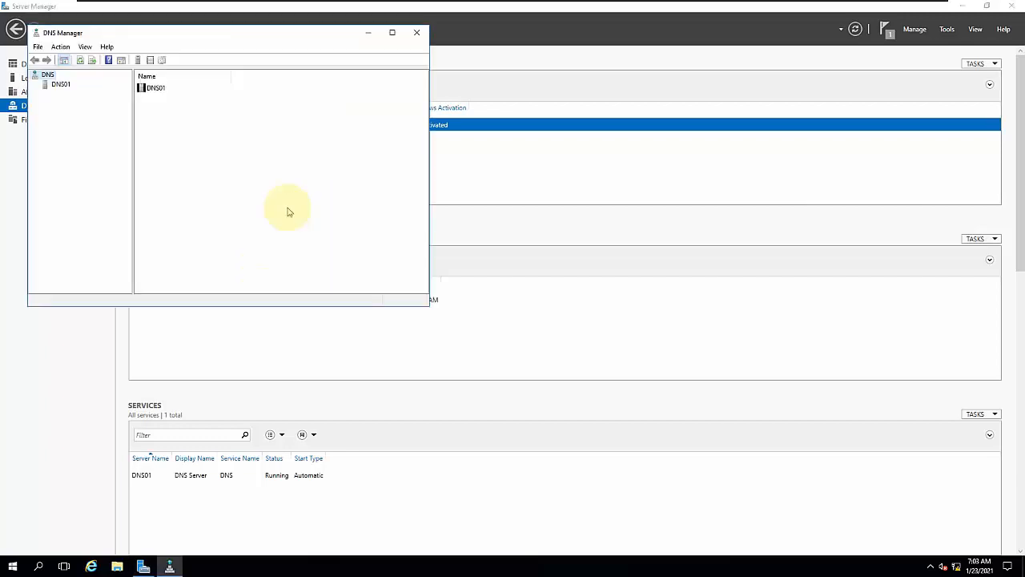
click(417, 32)
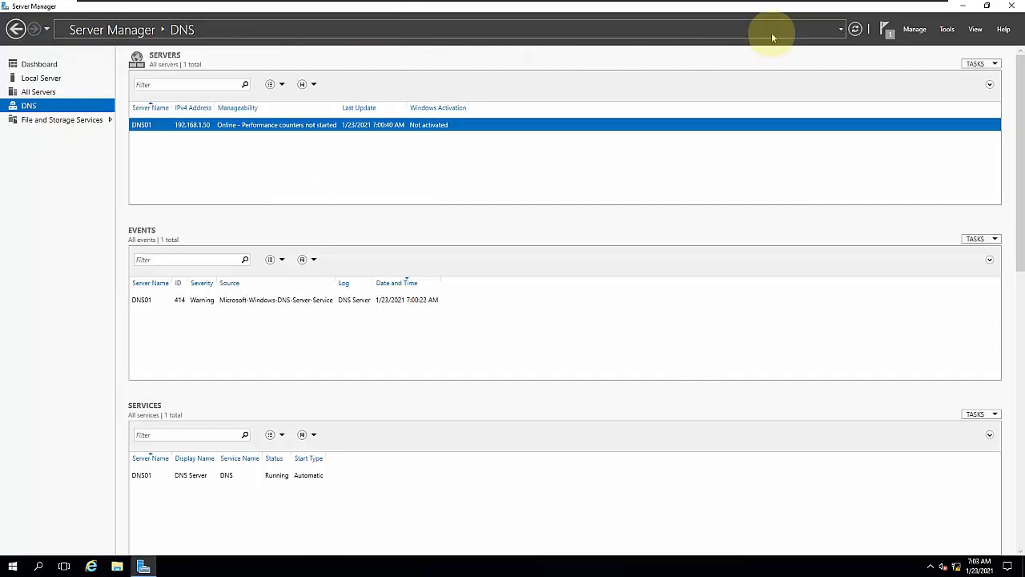
click(947, 29)
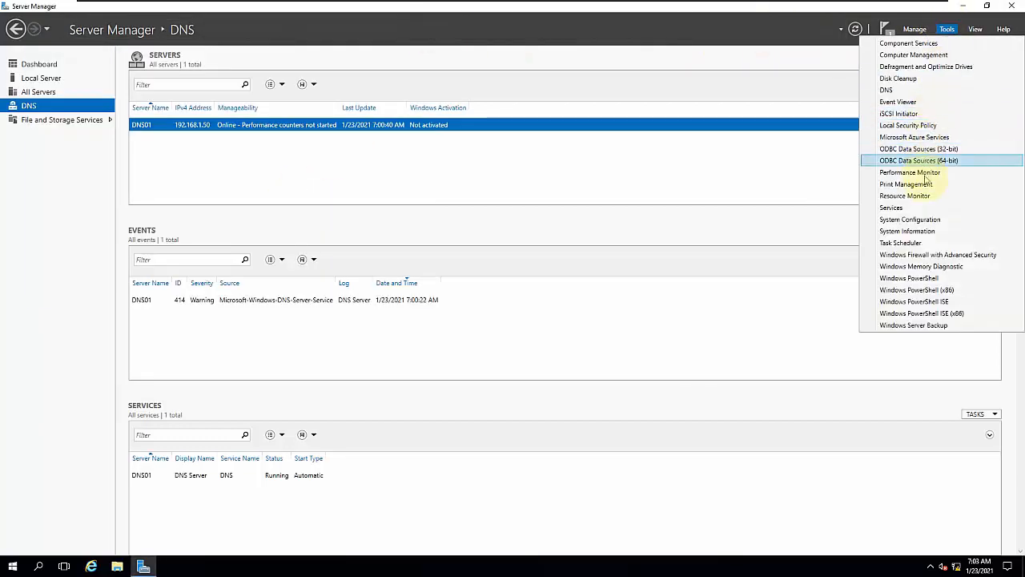
click(900, 90)
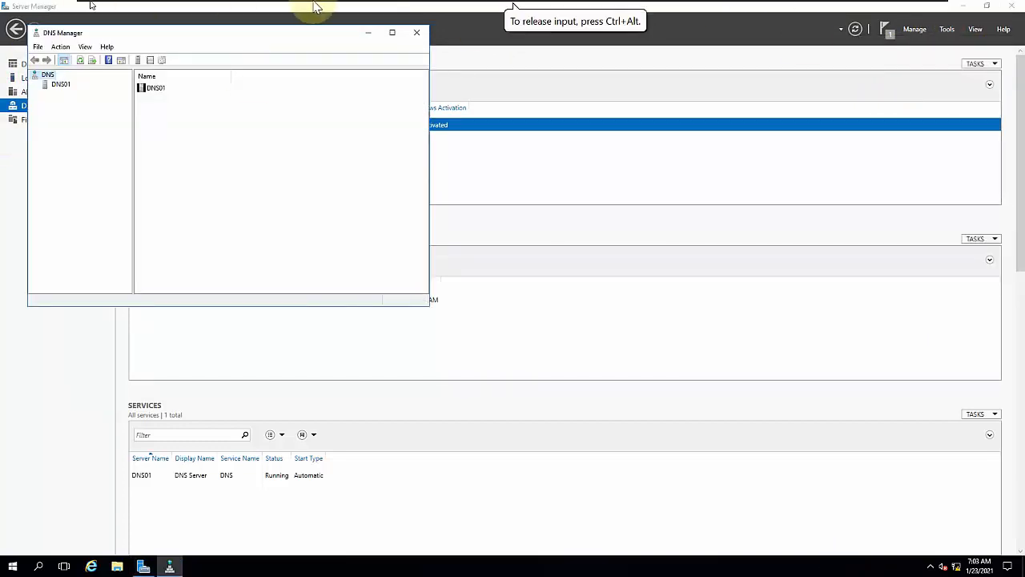
- Switch to the restarted Node02 virtual machine and sign in as Administrator with the account password
mouse_move(315, 7)
click(733, 12)
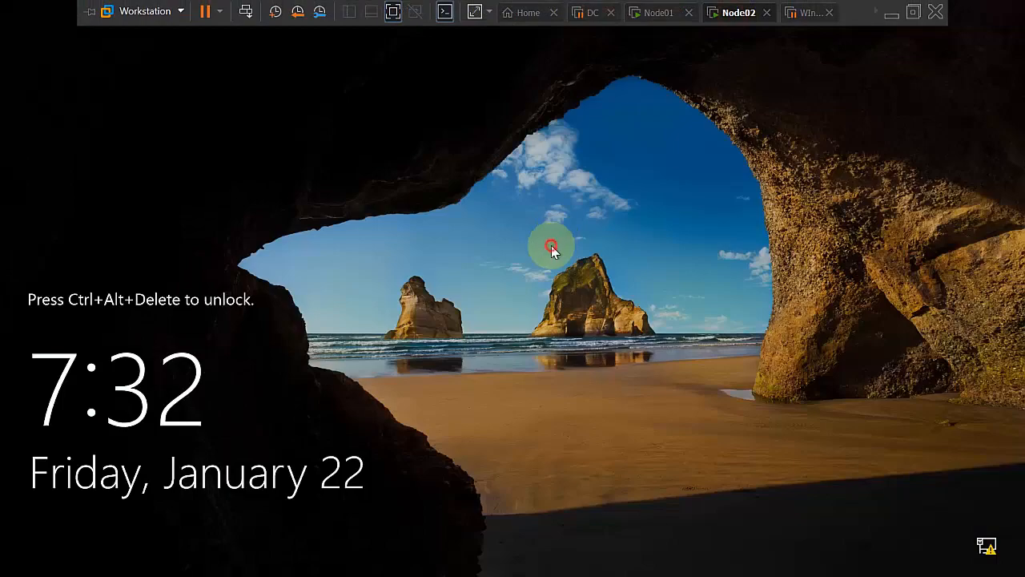
key(ctrl+alt+Insert)
text(********)
key(Return)
key(Return)
text(******)
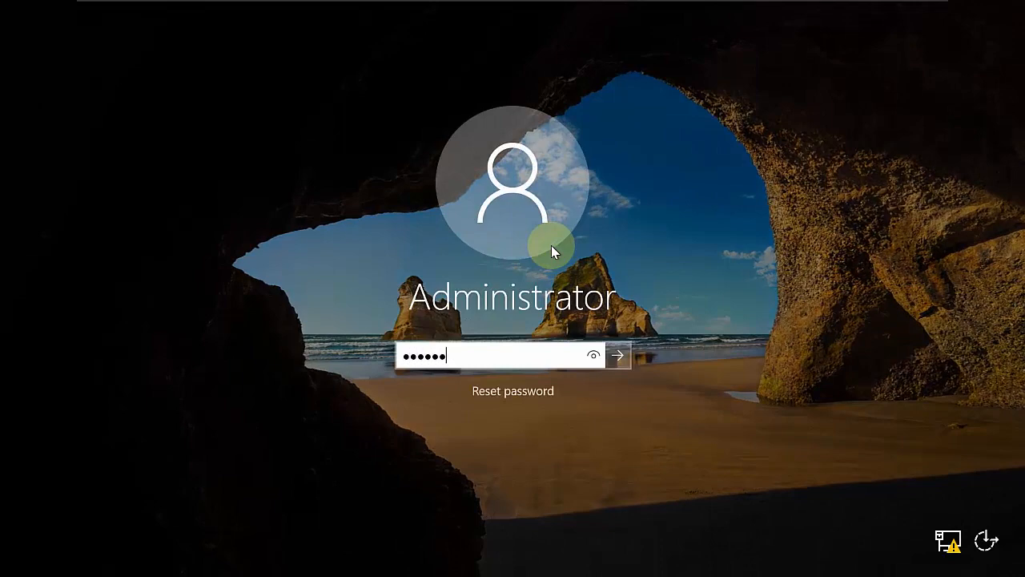
key(Return)
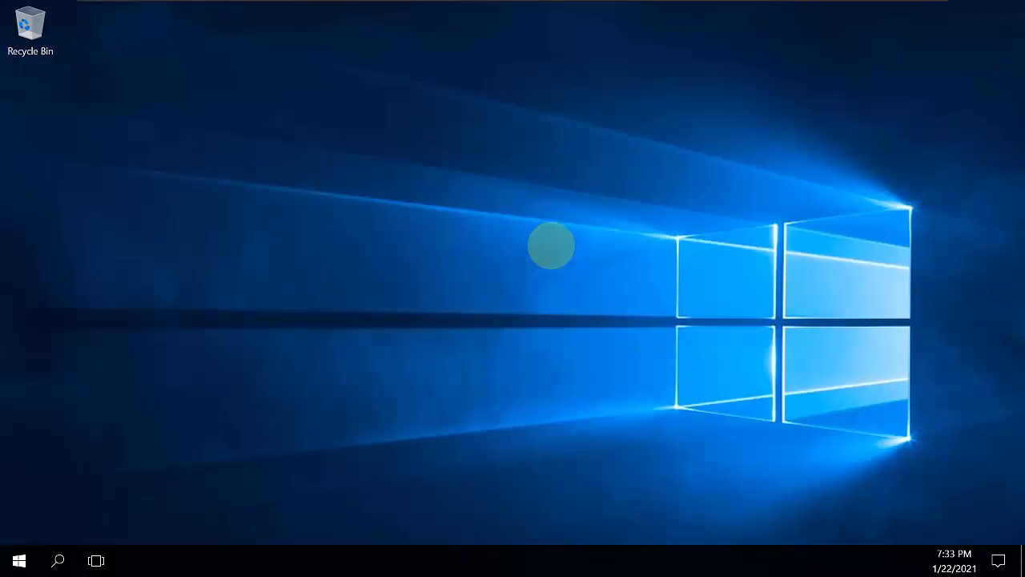
- Try to launch DNS Manager on Node02 by running dnsmgmt.msx, and clear the Run entry
key(super+r)
text(dns)
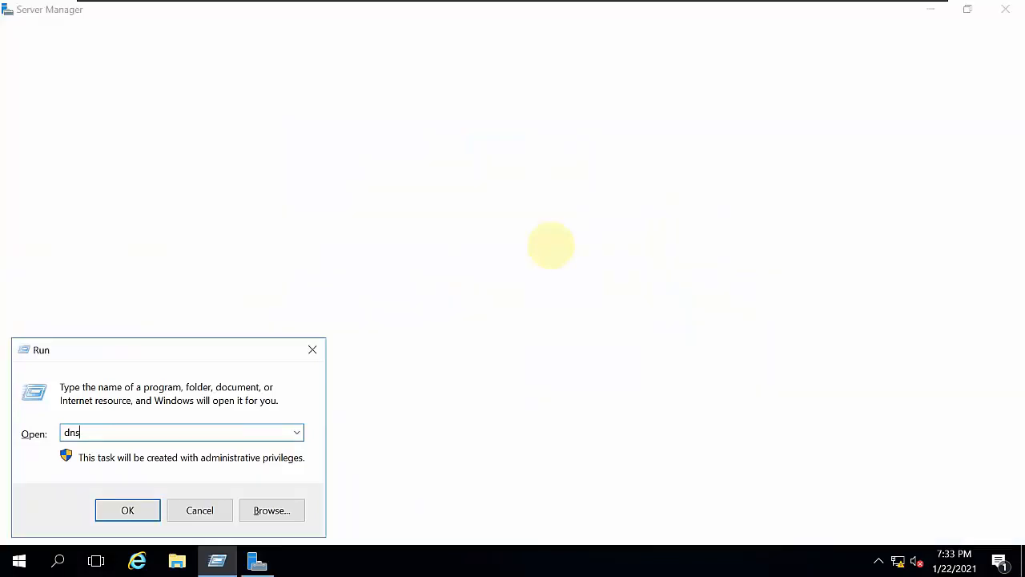
text(mgmt.ms)
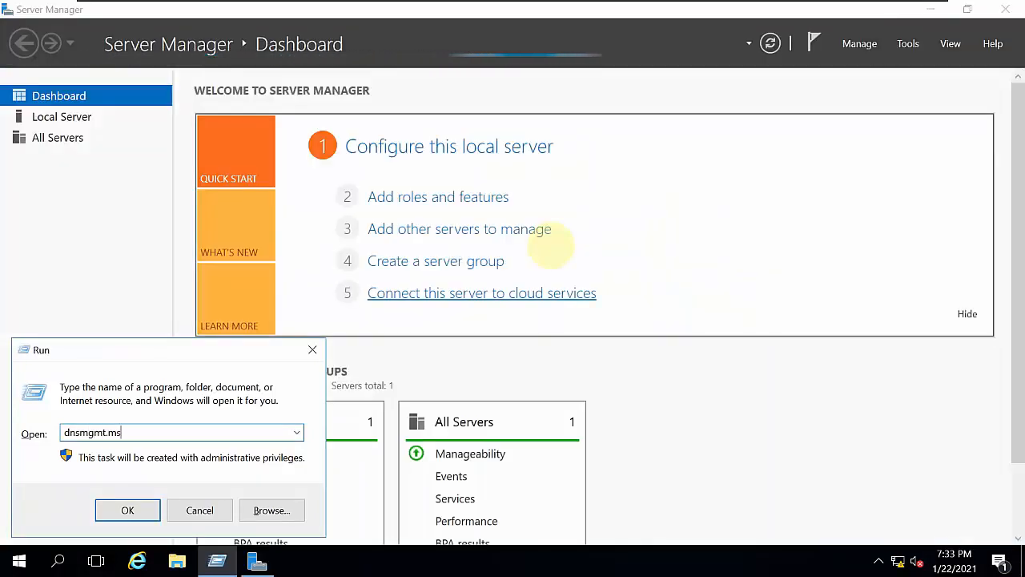
text(x)
key(Return)
key(Return)
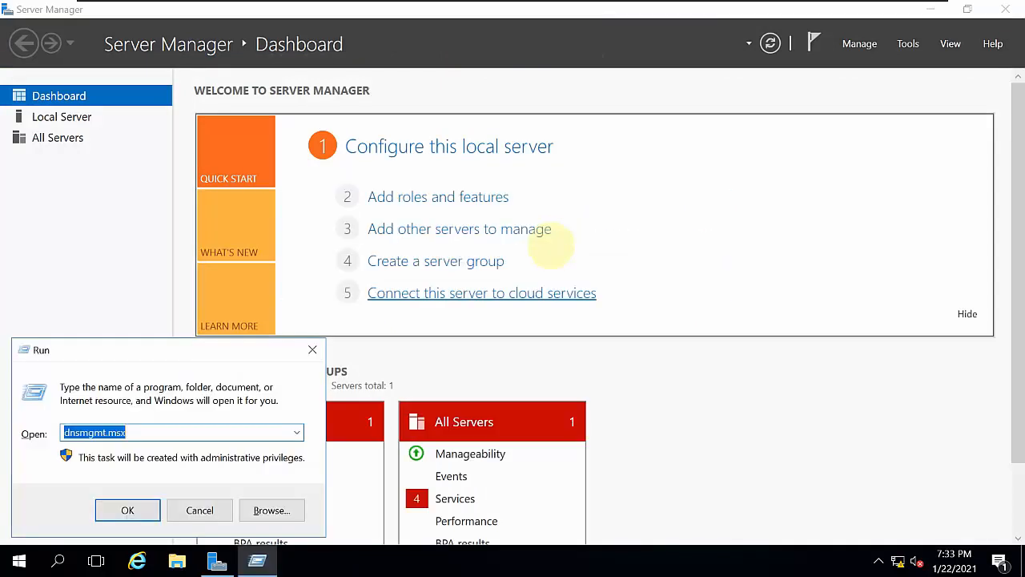
key(Right)
key(ctrl+a)
text(c)
key(Return)
key(Return)
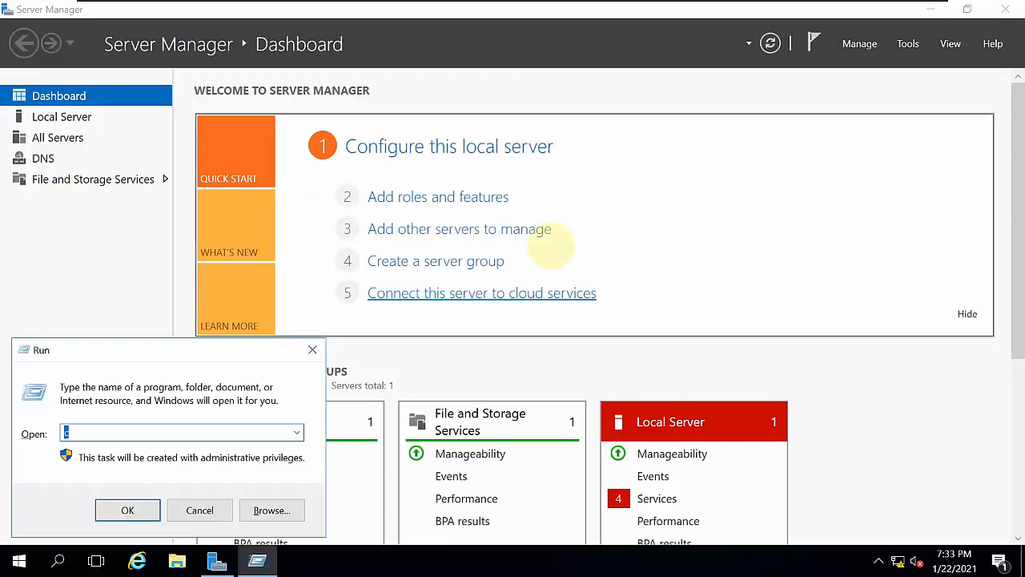
key(BackSpace)
- Open DNS Manager for the DNS02 server from Server Manager's DNS role page
click(58, 157)
right_click(415, 187)
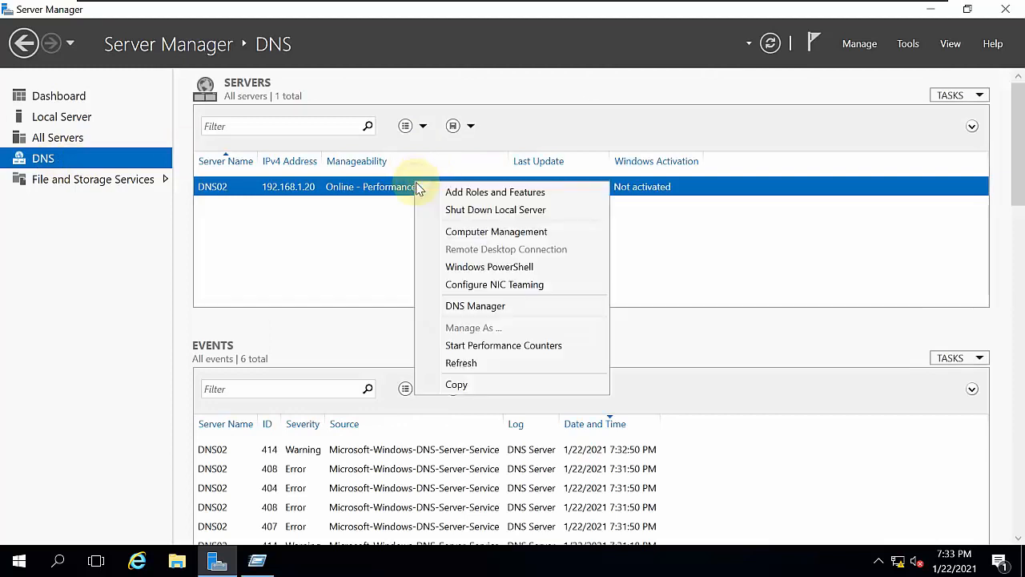
click(493, 309)
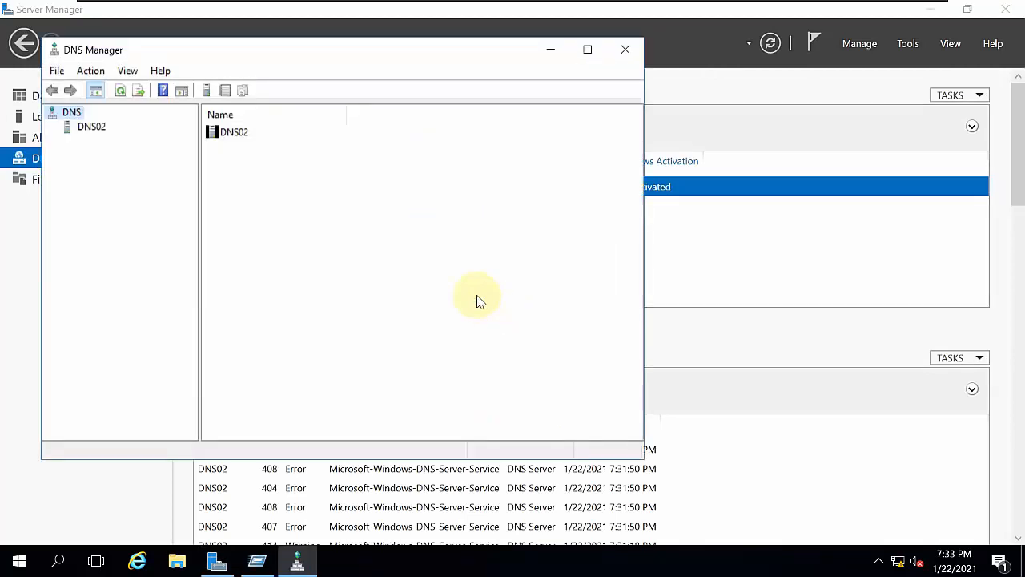
- Select DNS02 in DNS Manager, widen the console tree, and expand the server's zone folders
click(80, 127)
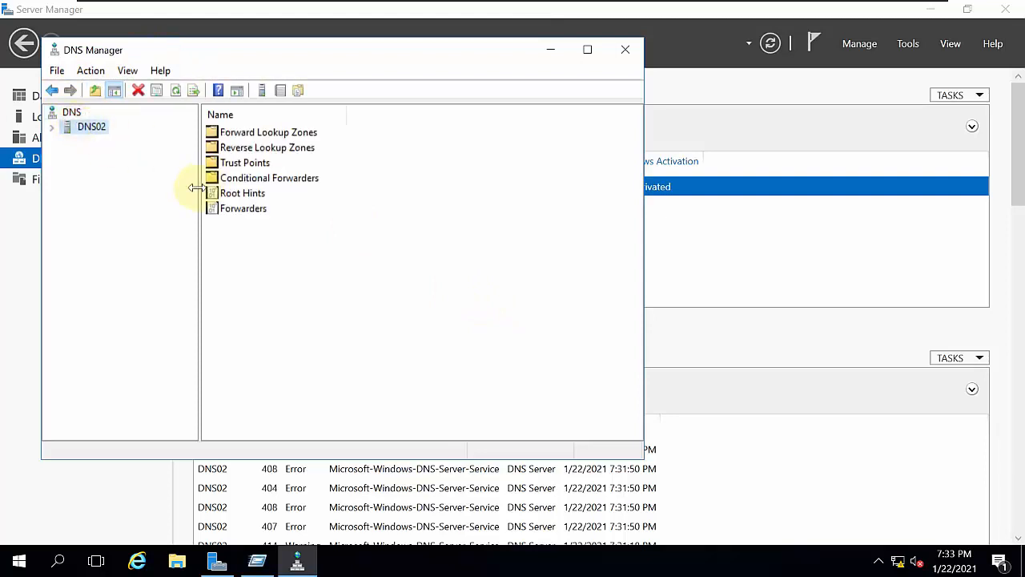
drag(198, 178, 449, 179)
click(53, 127)
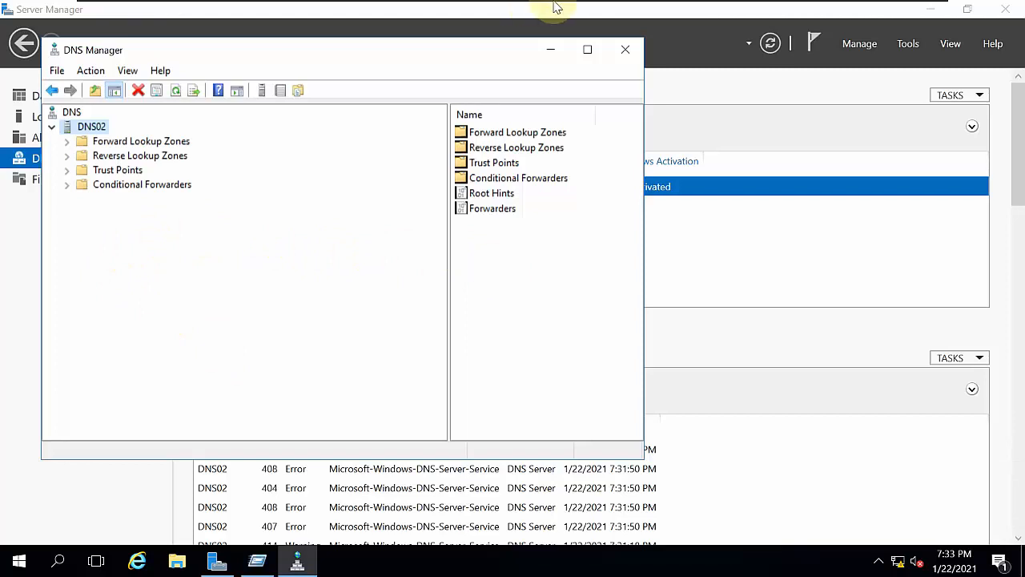
mouse_move(552, 7)
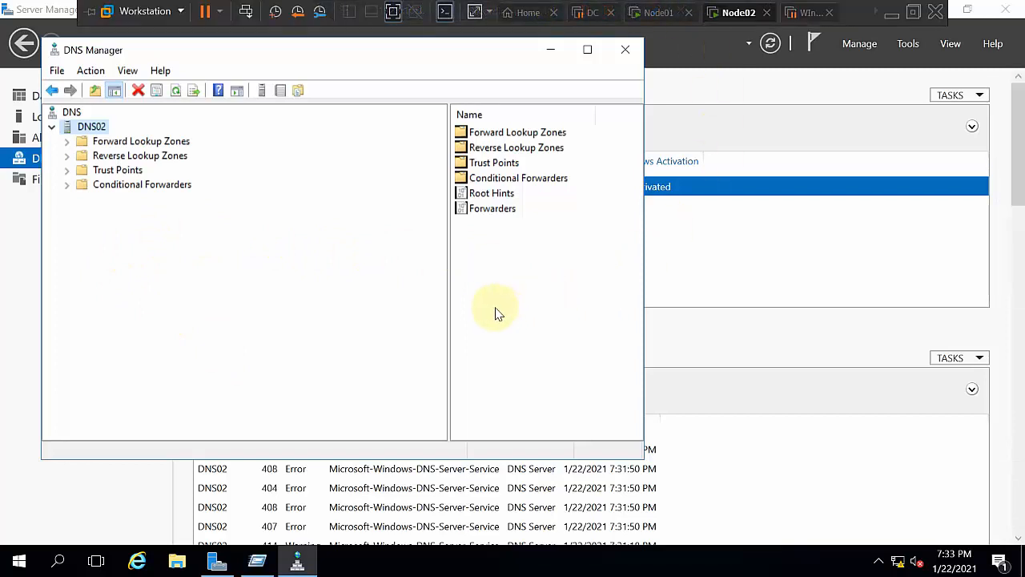